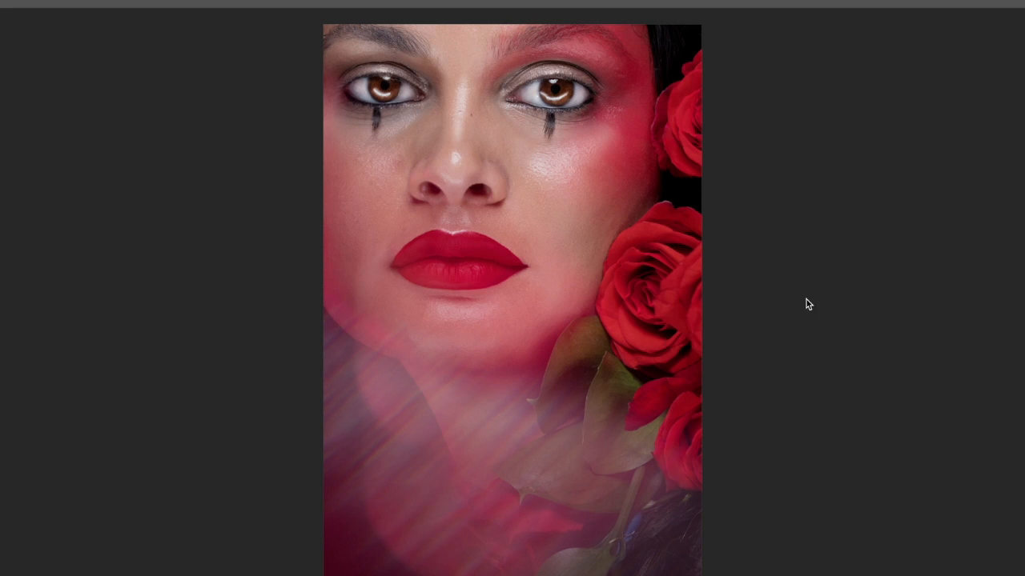
- Compare the portrait with and without the Frequency Seperation and Color Toning groups
key("Tab")
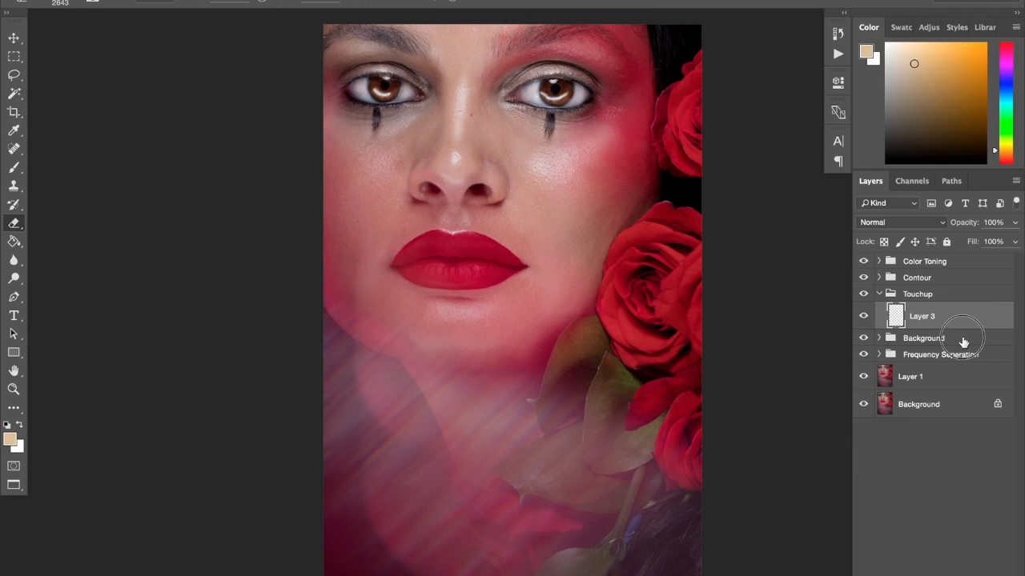
left_click(864, 354)
left_click(864, 355)
left_click(864, 262)
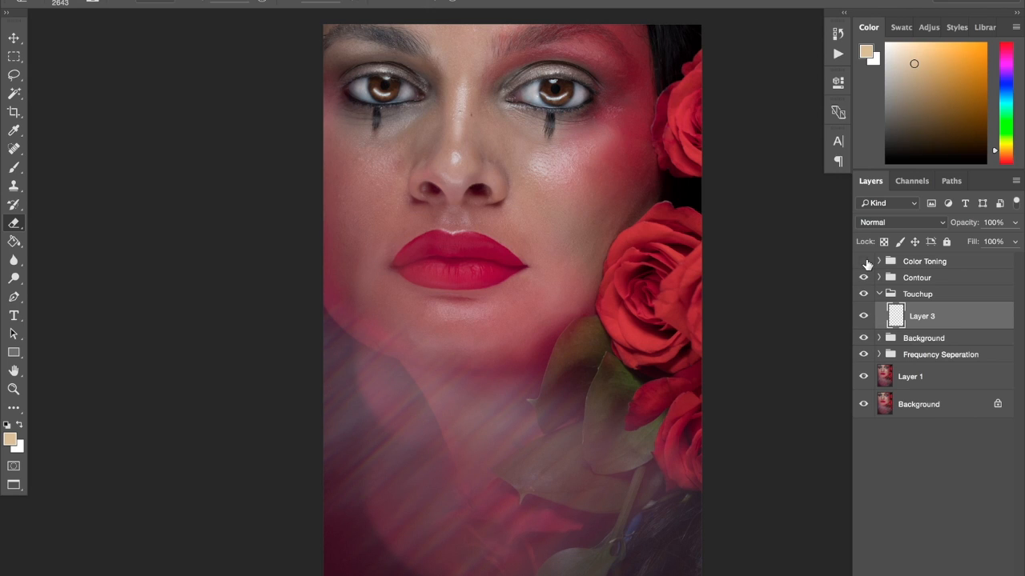
left_click(864, 262)
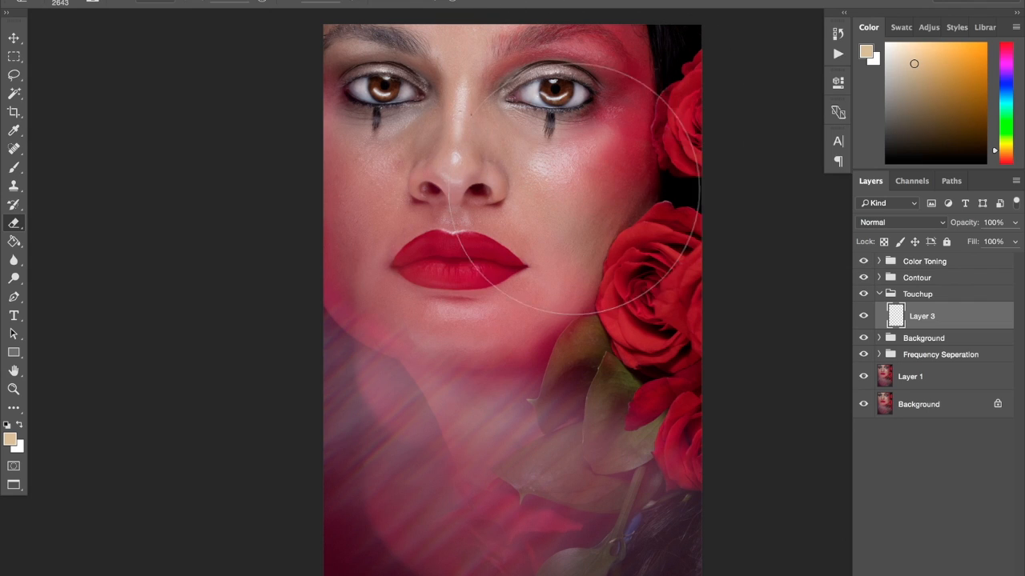
- Hide the Color Toning group and set Layer 3 in the Touchup group to Overlay blending for brush work
key("ctrl+plus")
key("ctrl+plus")
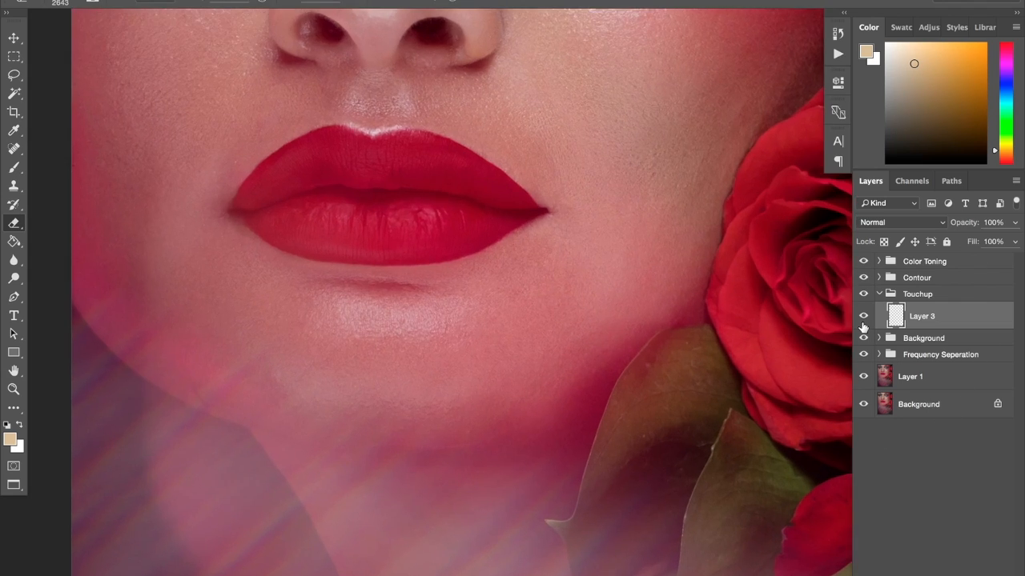
scroll(498, 473, "up", 3)
scroll(497, 473, "up", 5)
left_click_drag(595, 270, 556, 131)
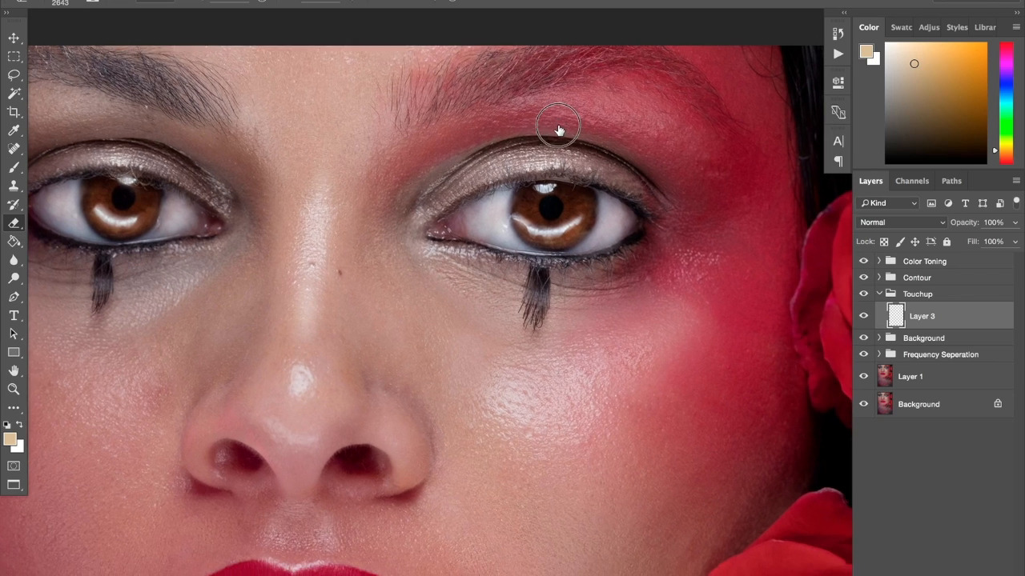
left_click(863, 261)
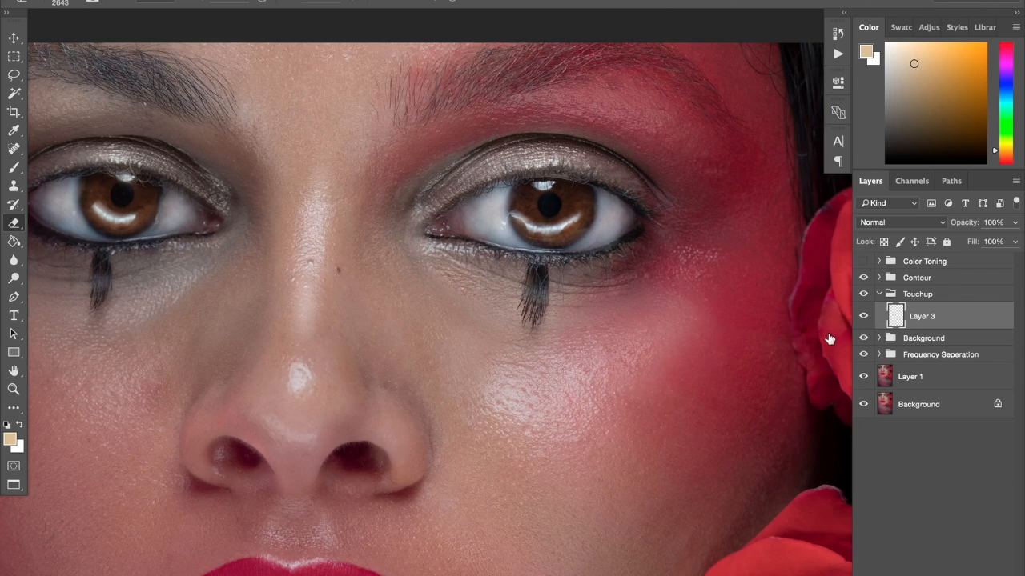
key("b")
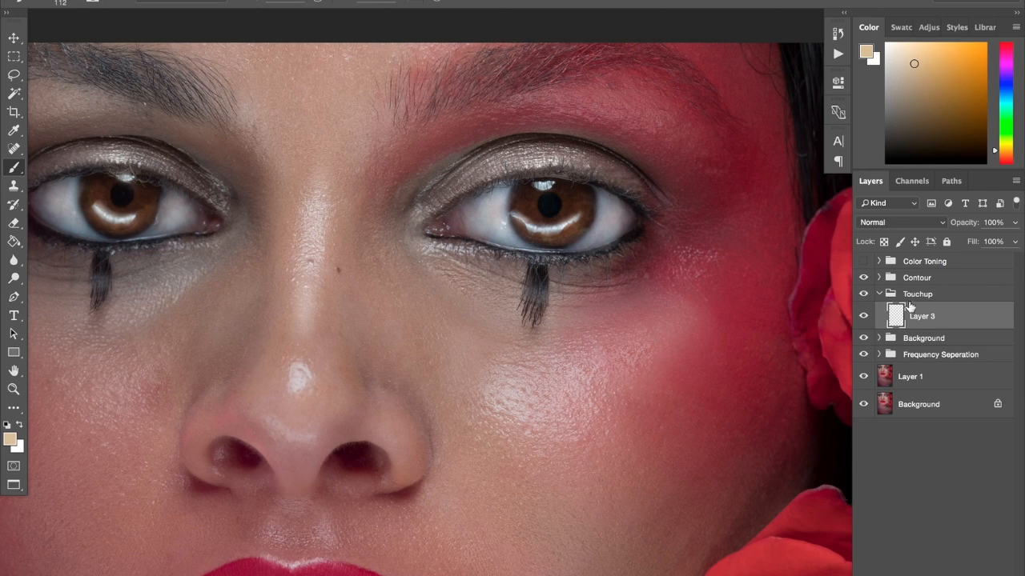
left_click(898, 223)
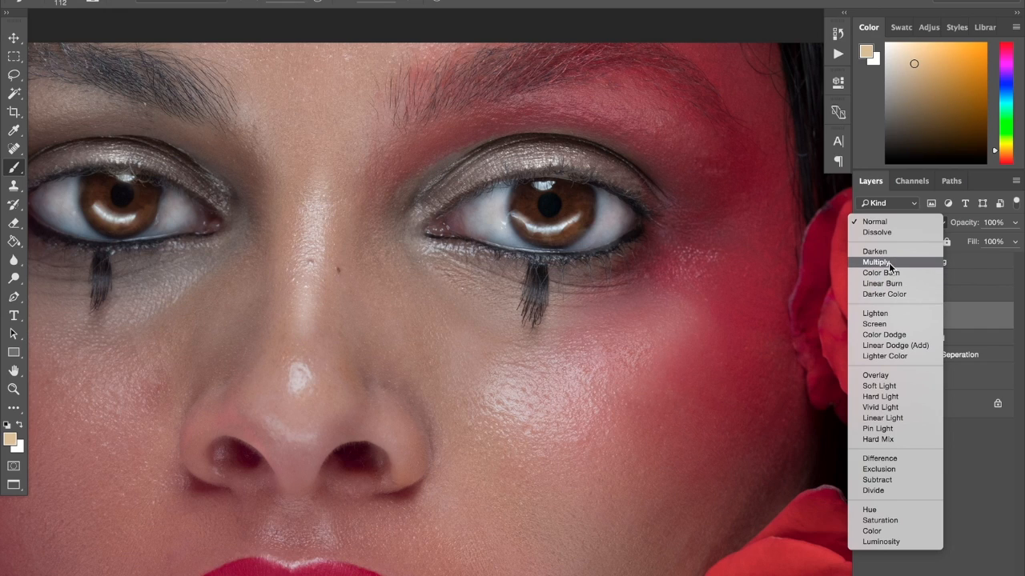
left_click(883, 376)
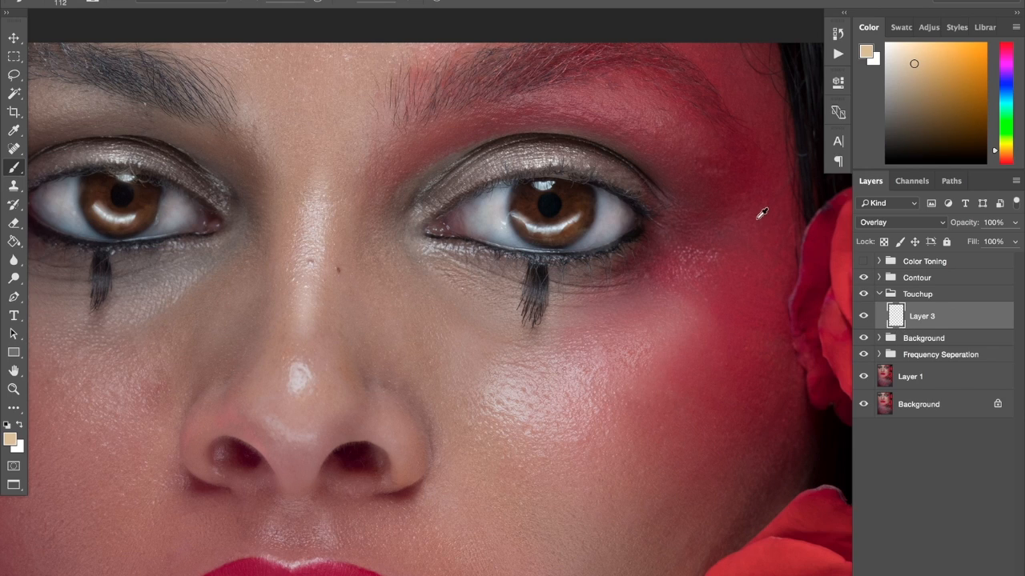
- Sample the red makeup beside the eye as the brush colour, with the Color Toning group hidden
mouse_move(744, 273)
left_mouse_down()
mouse_move(735, 277)
mouse_move(744, 268)
mouse_move(731, 265)
mouse_move(778, 250)
left_mouse_up()
scroll(761, 265, "right", 2)
mouse_move(692, 228)
left_mouse_down()
mouse_move(655, 108)
mouse_move(624, 103)
mouse_move(659, 129)
mouse_move(654, 147)
mouse_move(686, 165)
left_mouse_up()
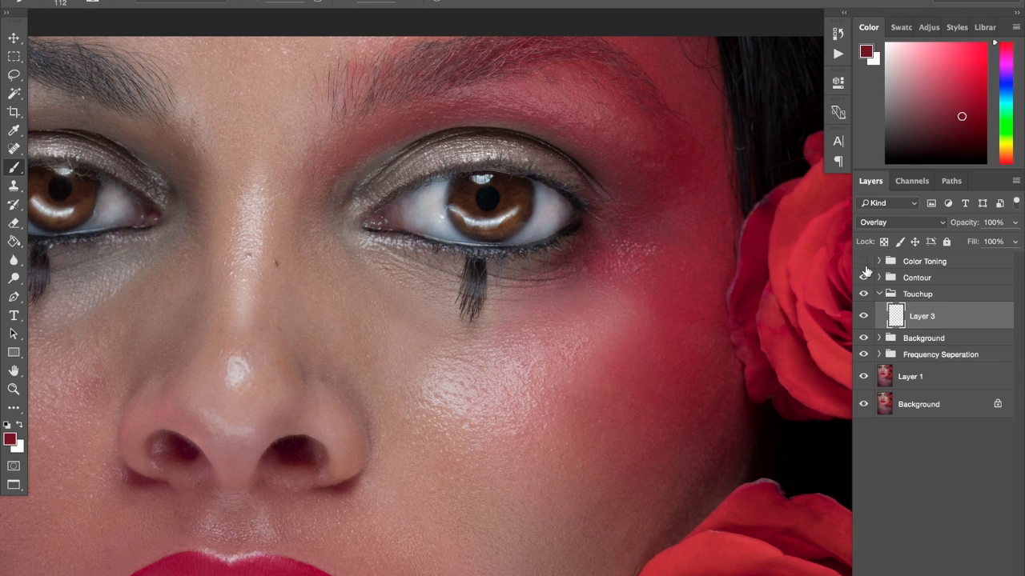
left_click(863, 263, "alt")
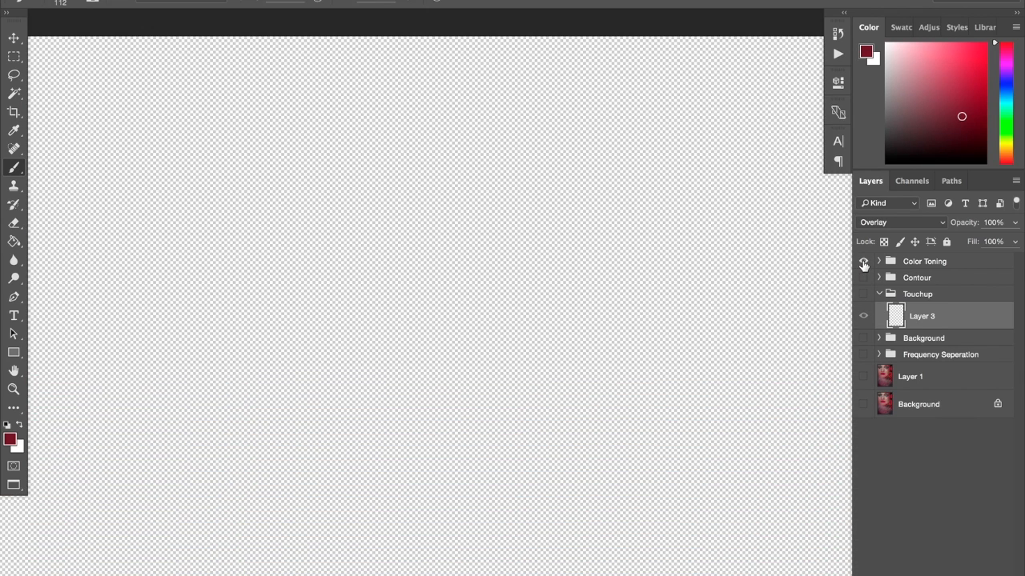
left_click(863, 263, "alt")
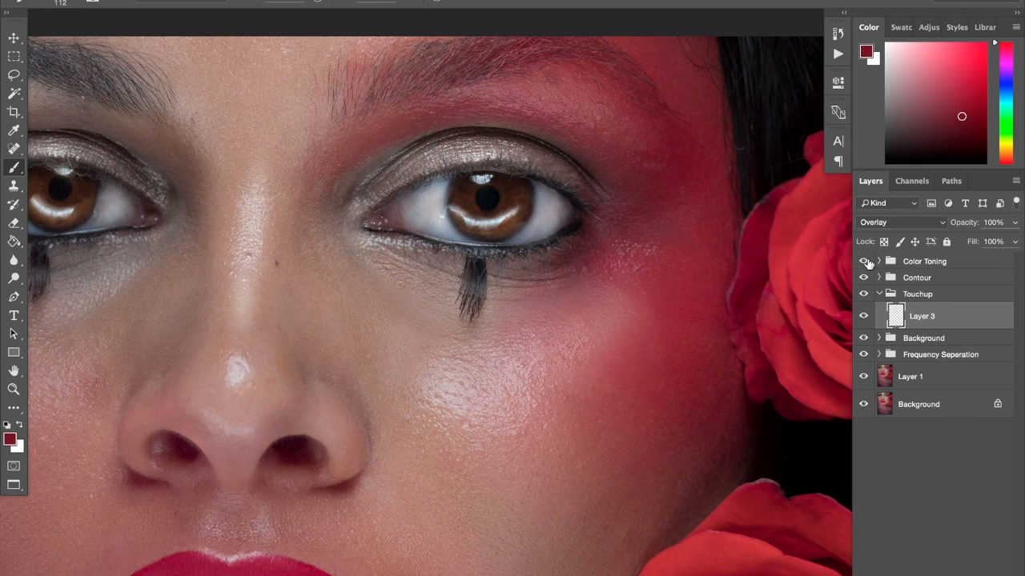
left_click(864, 263)
mouse_move(677, 260)
left_mouse_down()
mouse_move(662, 276)
mouse_move(680, 285)
mouse_move(676, 265)
mouse_move(670, 274)
mouse_move(684, 274)
left_mouse_up()
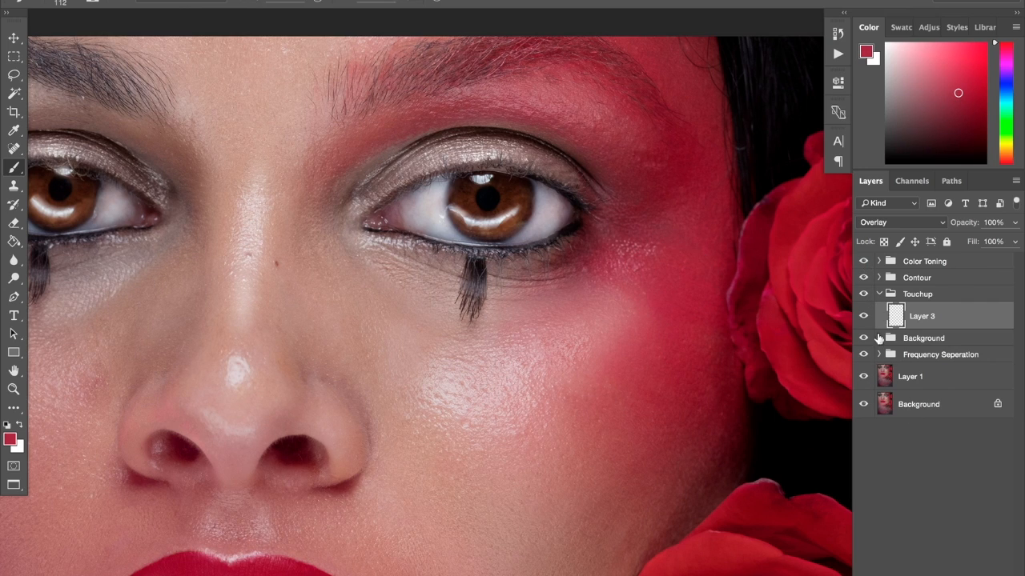
left_click(864, 262)
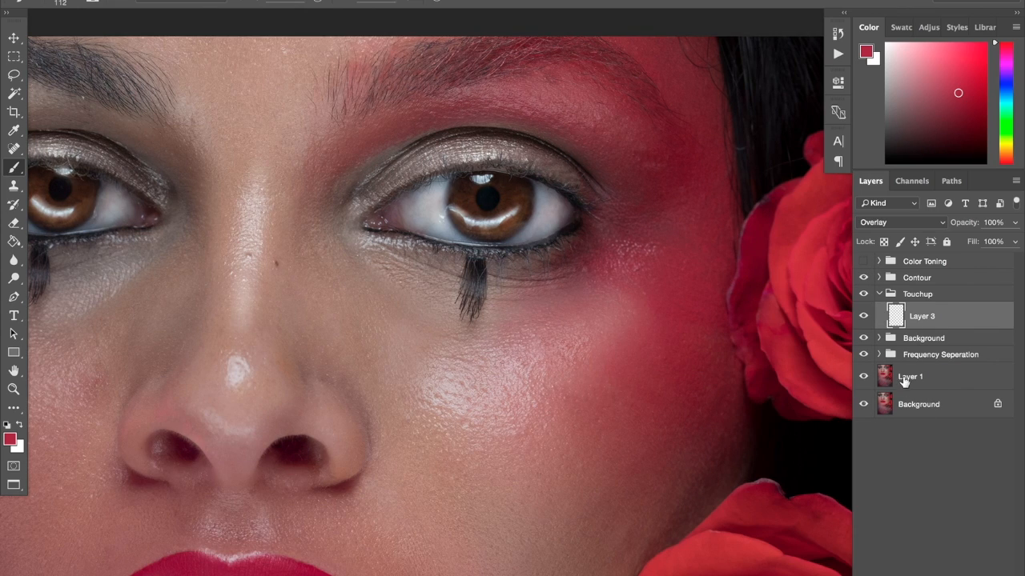
left_click_drag(666, 258, 685, 259)
- Enlarge the brush to 541 px and adjust its opacity for painting over the face
key("super+minus")
key("super+minus")
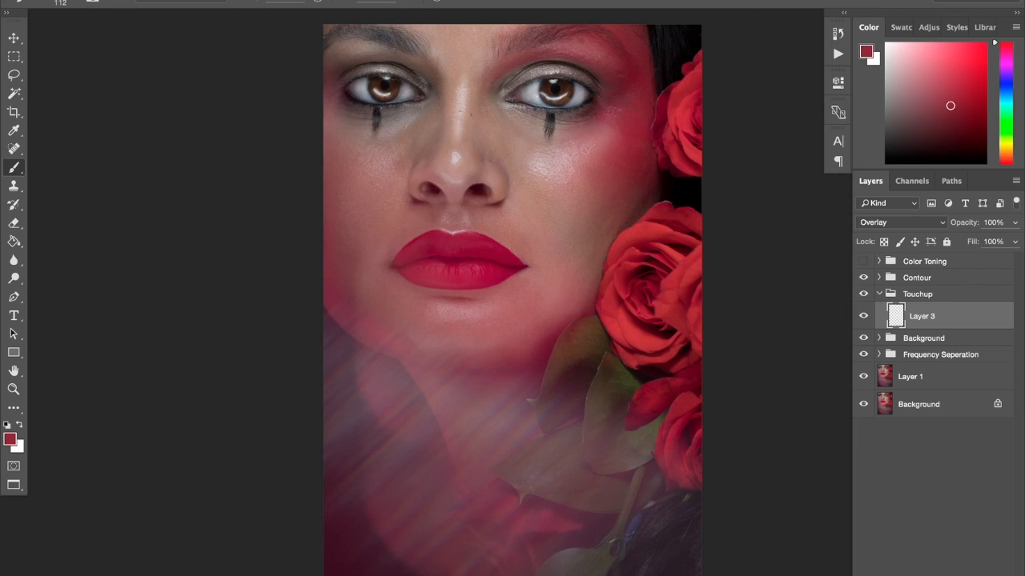
mouse_move(525, 217)
left_mouse_down()
mouse_move(600, 178)
mouse_move(620, 33)
left_mouse_up()
left_click(302, 3)
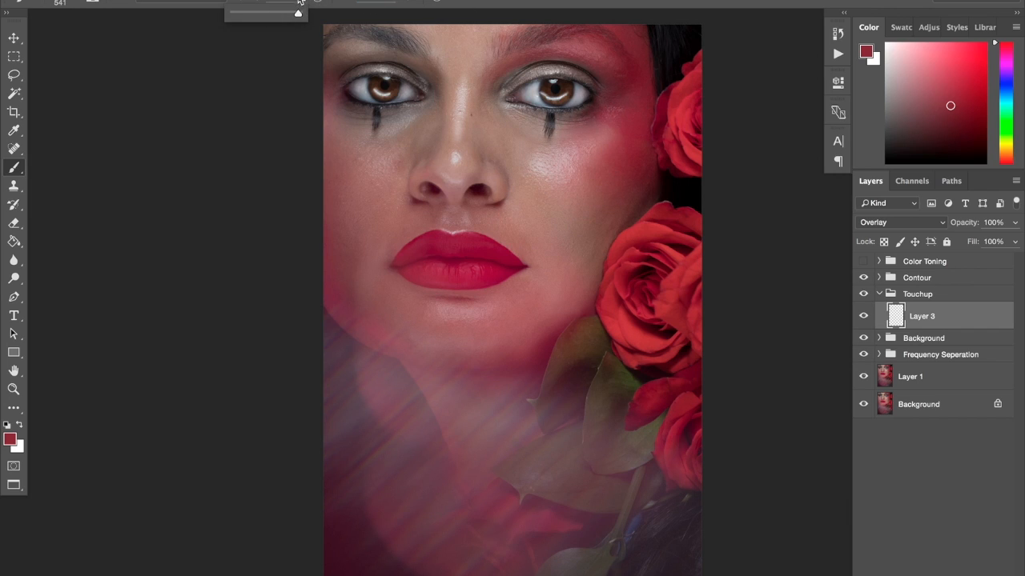
left_click(302, 3)
scroll(602, 212, "up", 8)
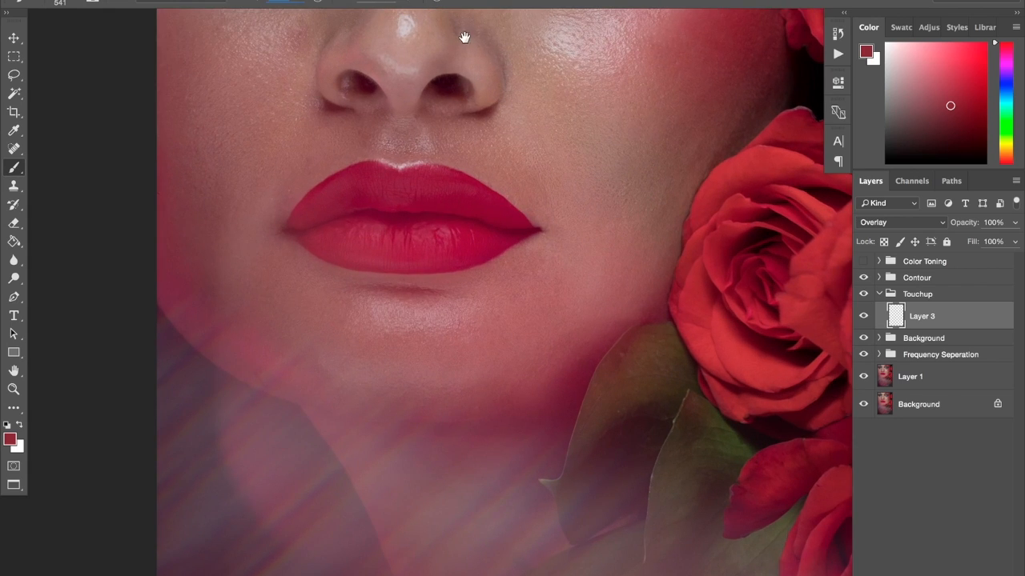
mouse_move(602, 212)
left_mouse_down()
mouse_move(468, 339)
mouse_move(450, 415)
left_mouse_up()
key("bracketright")
key("bracketright")
key("bracketright")
key("bracketright")
key("bracketright")
- Paint the sampled red over the makeup on the cheek, temple and brow, reducing the brush to 175 px for the brow
mouse_move(556, 248)
left_mouse_down()
mouse_move(617, 237)
mouse_move(596, 259)
mouse_move(601, 277)
mouse_move(634, 294)
mouse_move(643, 337)
left_mouse_up()
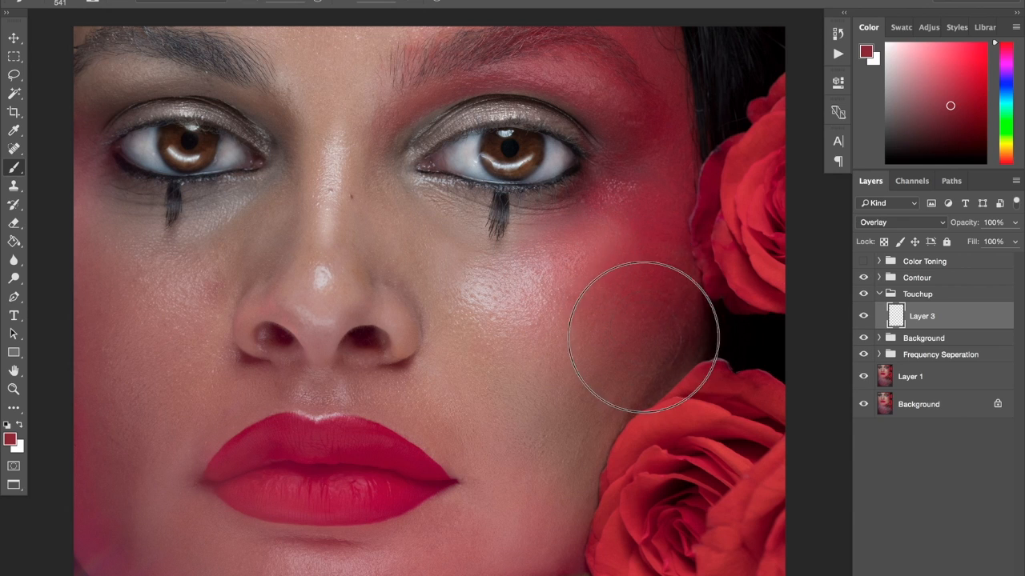
left_click_drag(636, 167, 692, 303)
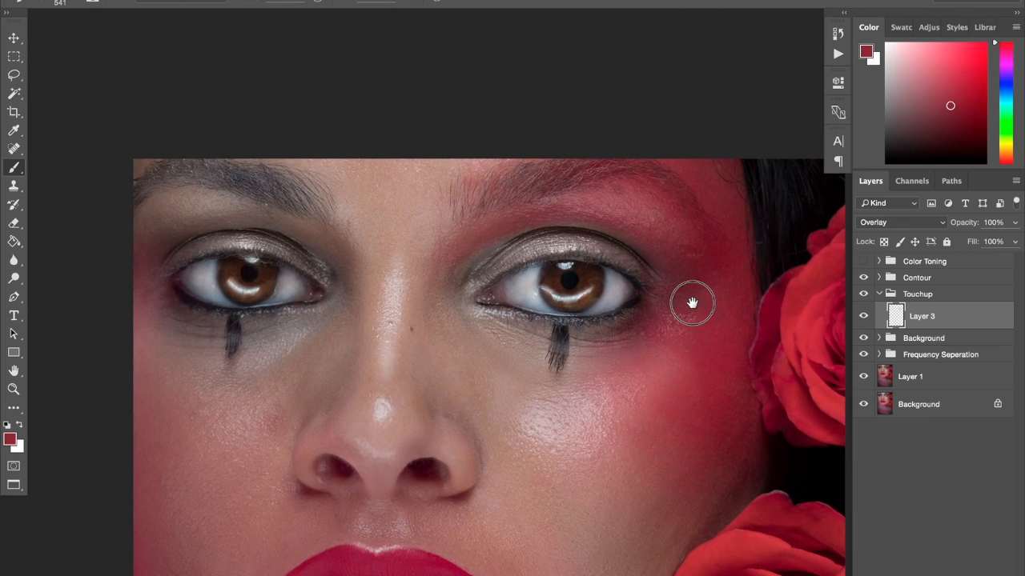
mouse_move(652, 204)
left_mouse_down()
mouse_move(681, 230)
mouse_move(703, 208)
mouse_move(730, 226)
left_mouse_up()
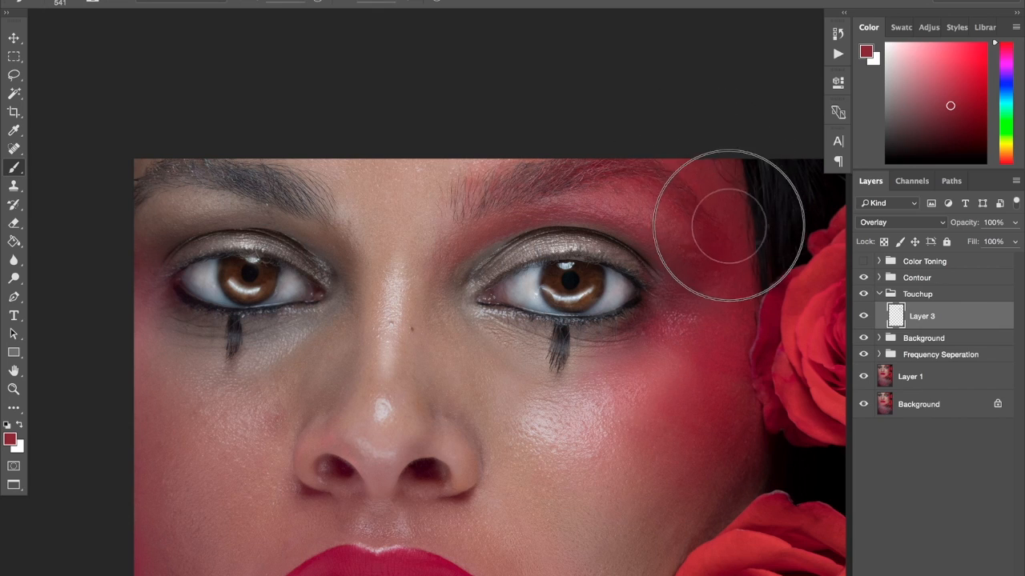
mouse_move(595, 192)
left_mouse_down()
mouse_move(550, 187)
mouse_move(521, 217)
mouse_move(512, 183)
mouse_move(485, 196)
mouse_move(487, 205)
mouse_move(568, 171)
mouse_move(515, 184)
mouse_move(564, 185)
left_mouse_up()
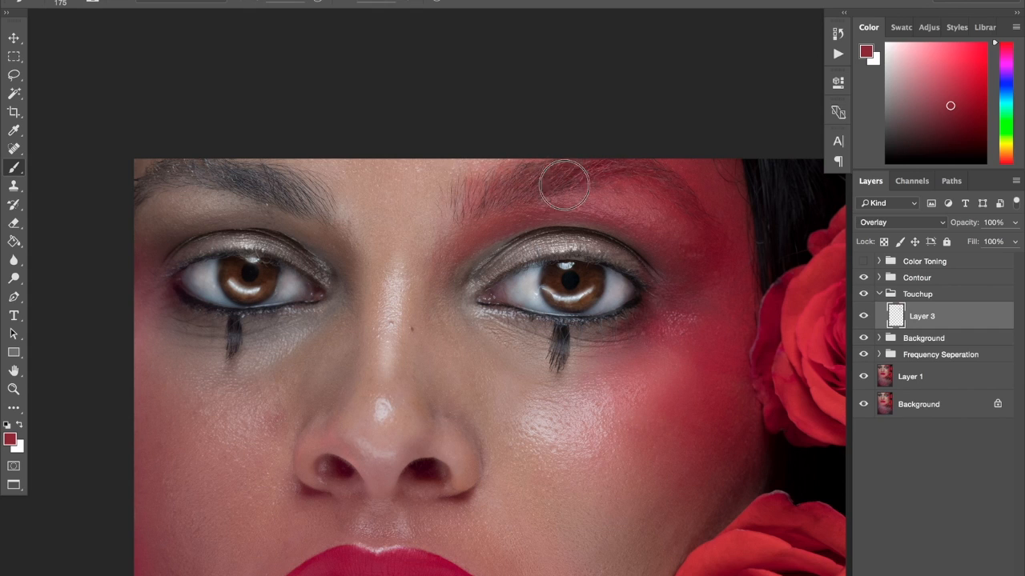
- Deepen the red around the outer eye corner and down the outer cheek with brush sizes of 254 and 437 px
scroll(671, 272, "up", 4)
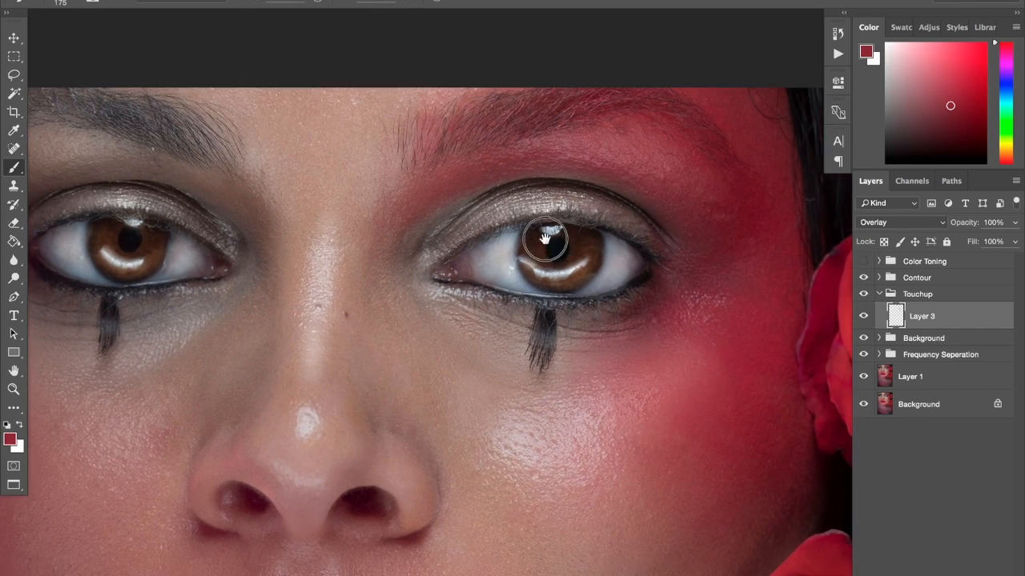
scroll(647, 293, "up", 3)
left_click_drag(626, 274, 640, 263)
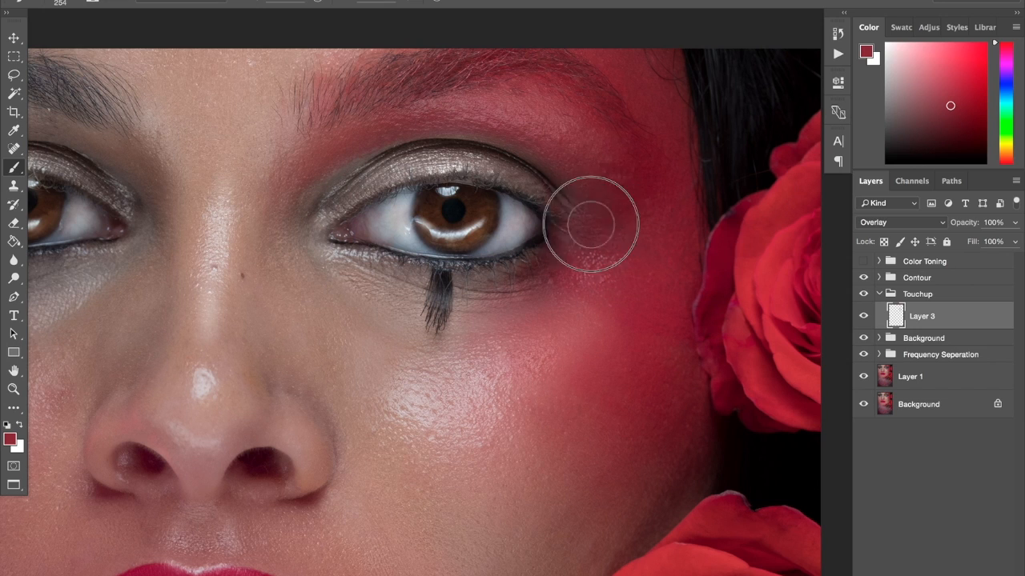
mouse_move(591, 224)
left_mouse_down()
mouse_move(592, 279)
mouse_move(509, 317)
mouse_move(555, 329)
mouse_move(605, 313)
mouse_move(580, 319)
mouse_move(598, 312)
mouse_move(587, 304)
mouse_move(514, 392)
mouse_move(694, 430)
left_mouse_up()
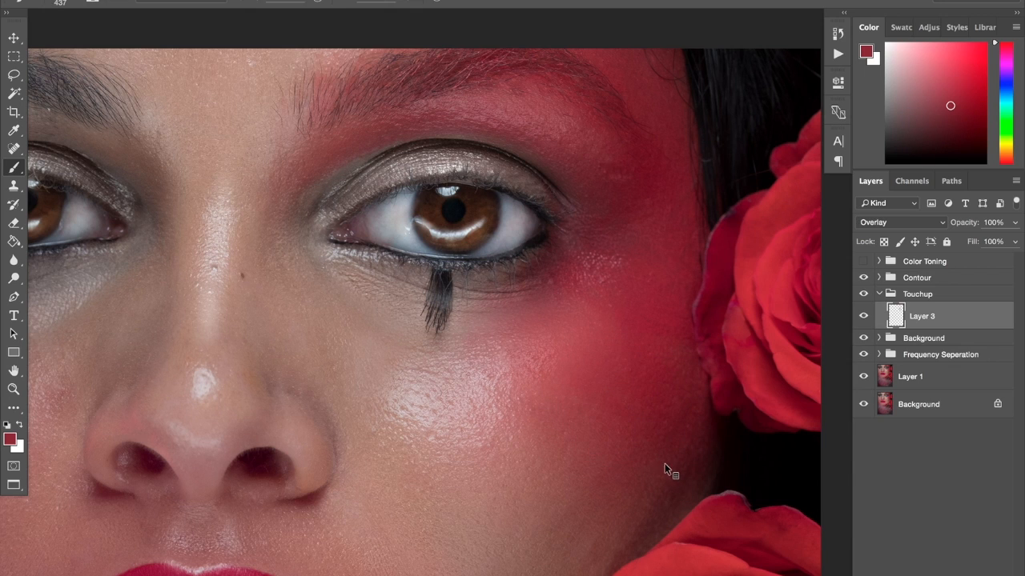
mouse_move(663, 468)
left_mouse_down()
mouse_move(667, 494)
mouse_move(682, 490)
mouse_move(656, 490)
mouse_move(559, 327)
mouse_move(573, 305)
mouse_move(510, 304)
mouse_move(557, 283)
mouse_move(594, 228)
mouse_move(603, 183)
mouse_move(590, 149)
mouse_move(615, 299)
mouse_move(693, 432)
left_mouse_up()
- Choose a golden beige brush colour and paint it over the eyeshadow on both eyelids with a brush reduced to 106 px
scroll(643, 400, "up", 5)
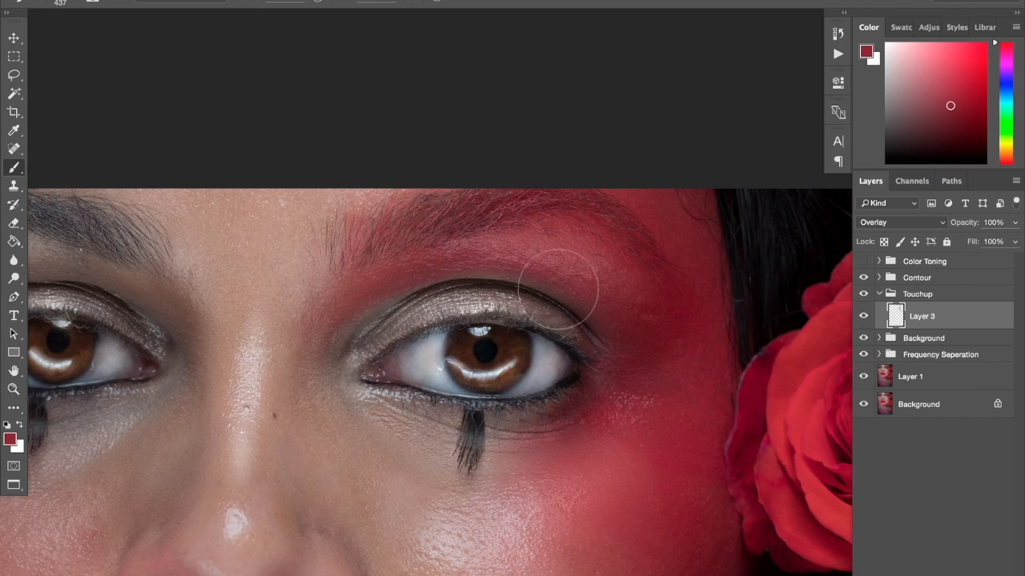
left_click_drag(476, 307, 479, 302)
left_click_drag(938, 92, 930, 76)
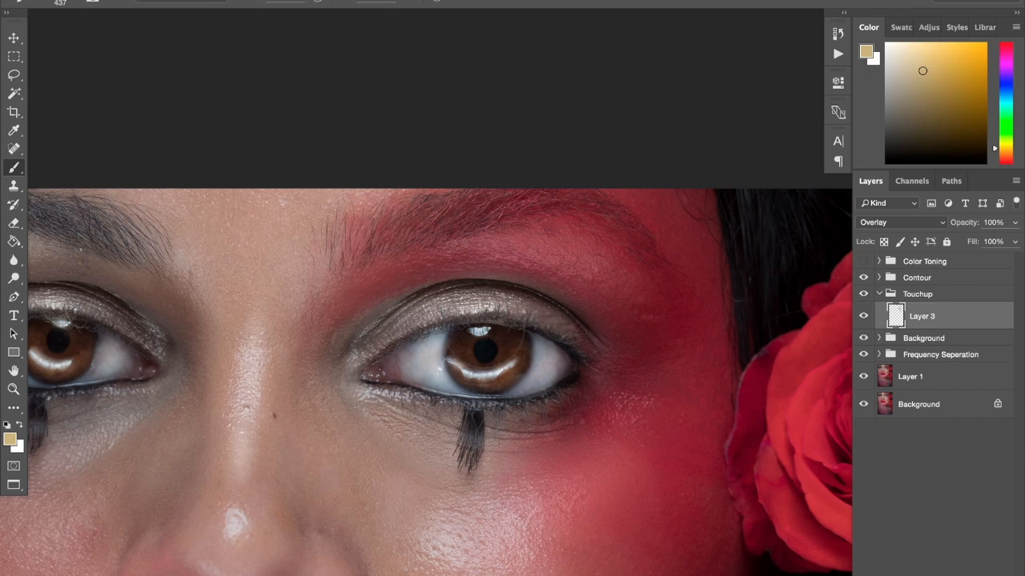
mouse_move(487, 303)
left_mouse_down()
mouse_move(433, 425)
mouse_move(416, 426)
left_mouse_up()
mouse_move(417, 327)
left_mouse_down()
mouse_move(481, 306)
mouse_move(420, 319)
mouse_move(464, 302)
mouse_move(543, 316)
mouse_move(495, 300)
mouse_move(427, 310)
mouse_move(688, 261)
mouse_move(755, 273)
left_mouse_up()
mouse_move(293, 276)
left_mouse_down()
mouse_move(419, 275)
mouse_move(409, 267)
mouse_move(446, 283)
mouse_move(407, 267)
mouse_move(288, 276)
mouse_move(377, 267)
mouse_move(467, 283)
mouse_move(352, 276)
left_mouse_up()
left_click_drag(292, 285, 374, 282)
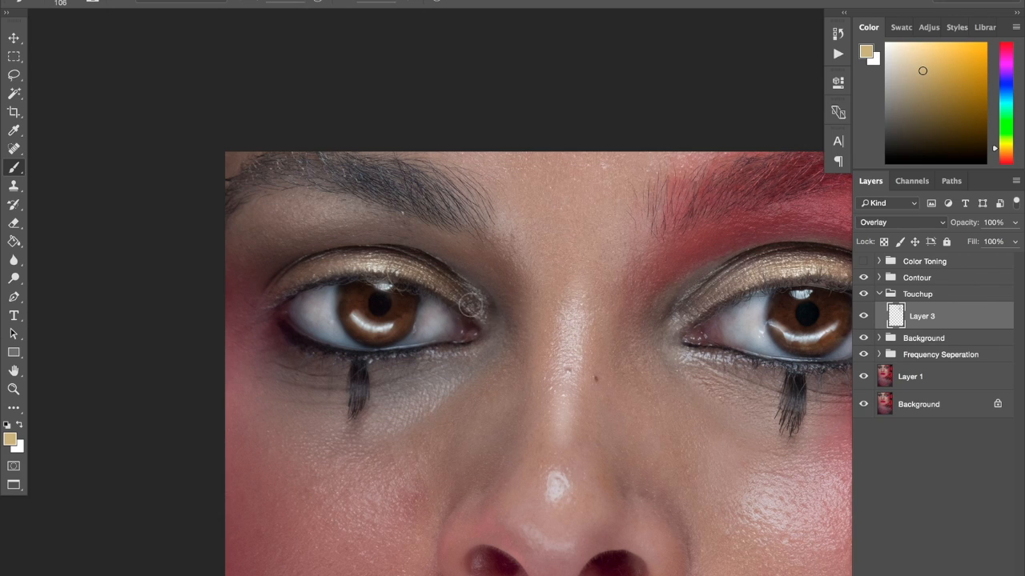
left_click_drag(684, 316, 723, 295)
- Show the Color Toning group again and compare the whole portrait with and without Layer 3
key("ctrl+0")
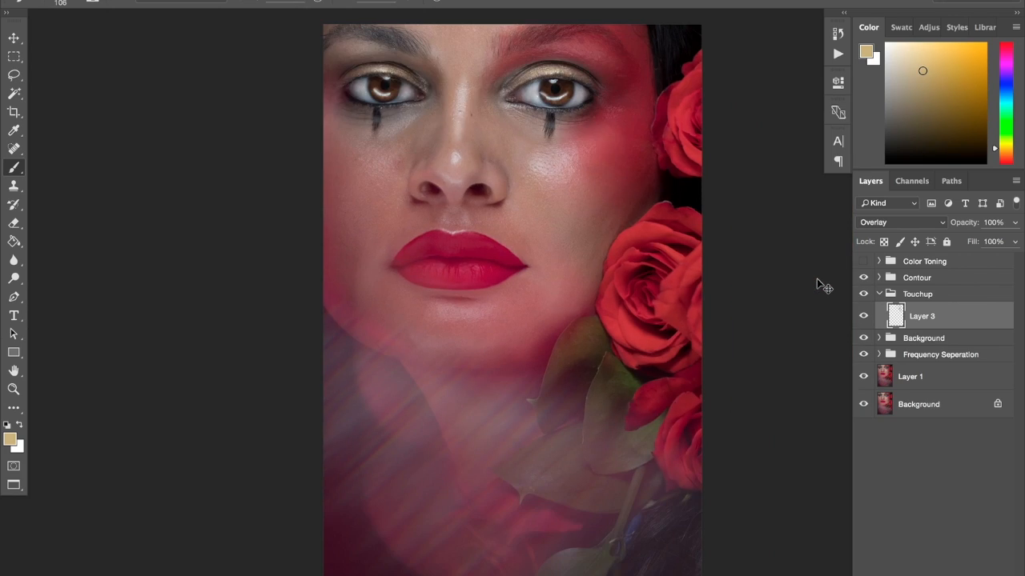
left_click(863, 262)
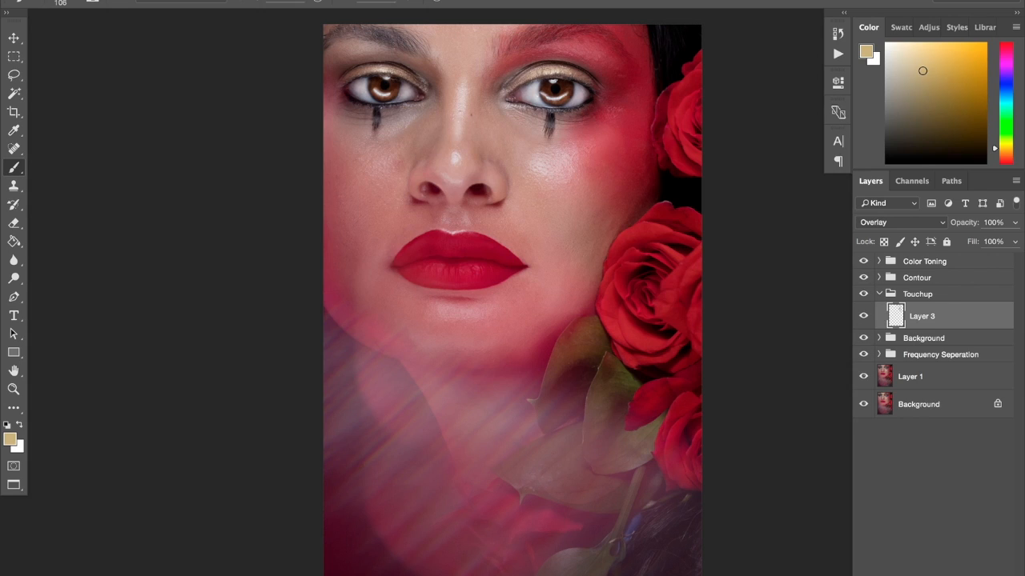
left_click(863, 319)
left_click(863, 318)
- Expand the Contour group and inspect the Curves adjustment of its Shadow layer
left_click(879, 278)
left_click(901, 304)
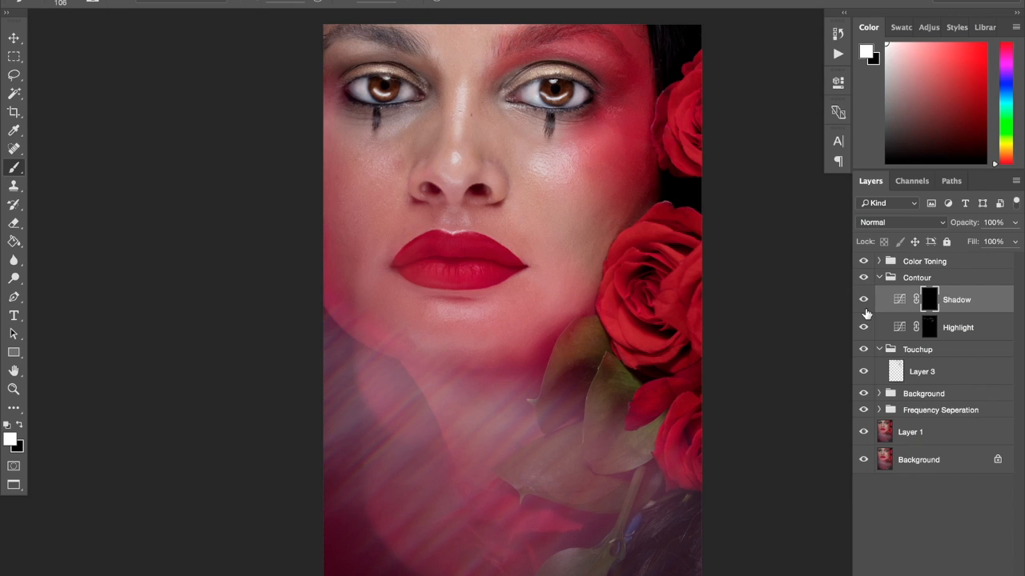
left_click(900, 301)
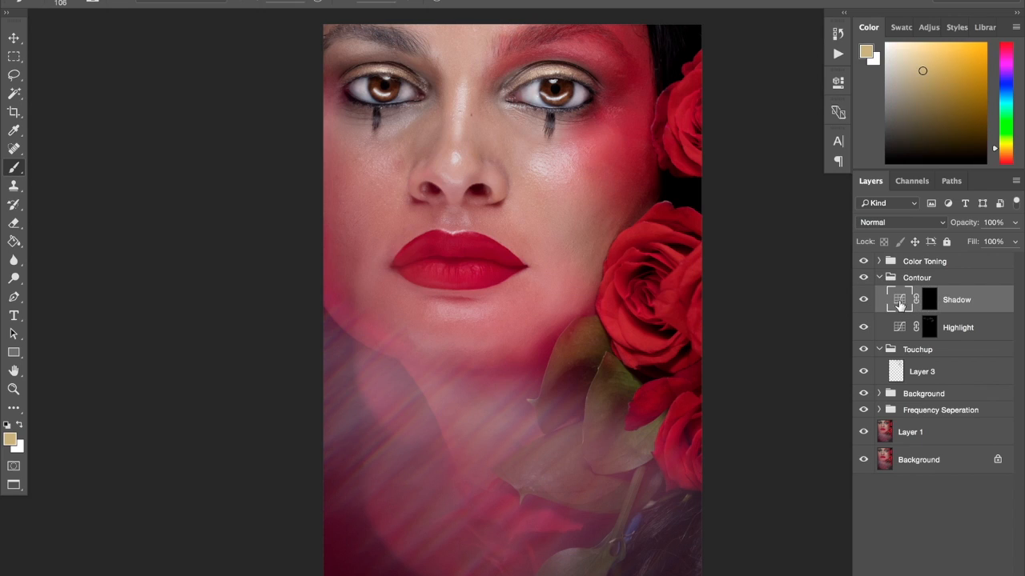
double_click(899, 300)
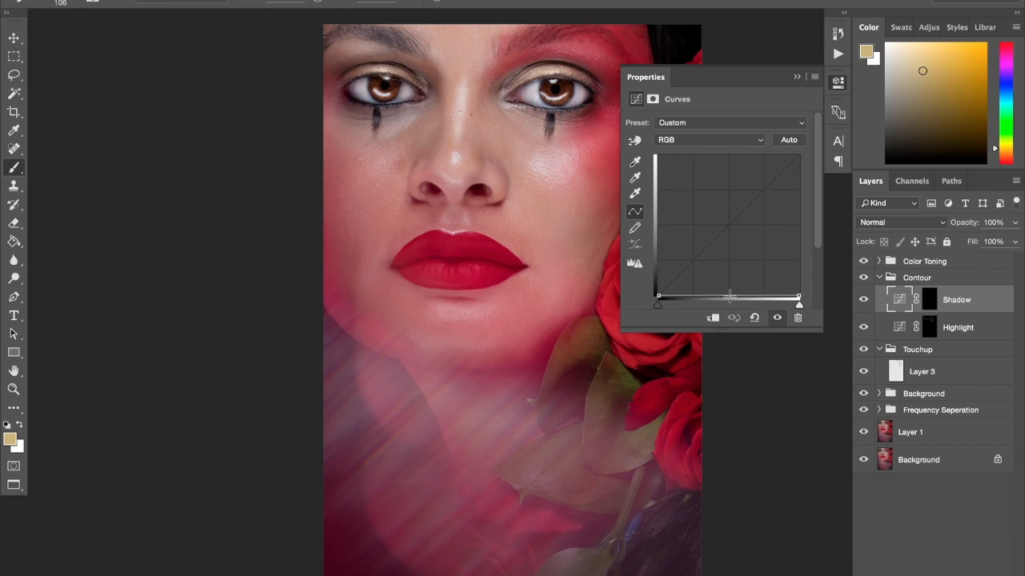
left_click(799, 77)
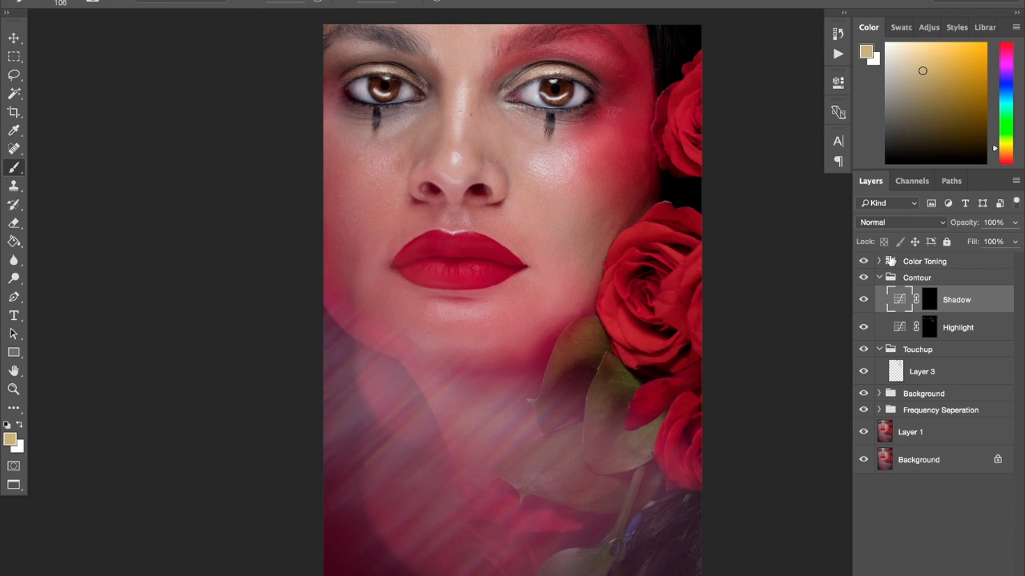
- Activate the Shadow layer's mask and prepare a white 69 px brush for shading around the eye without the pink eyebrow
left_click(929, 301)
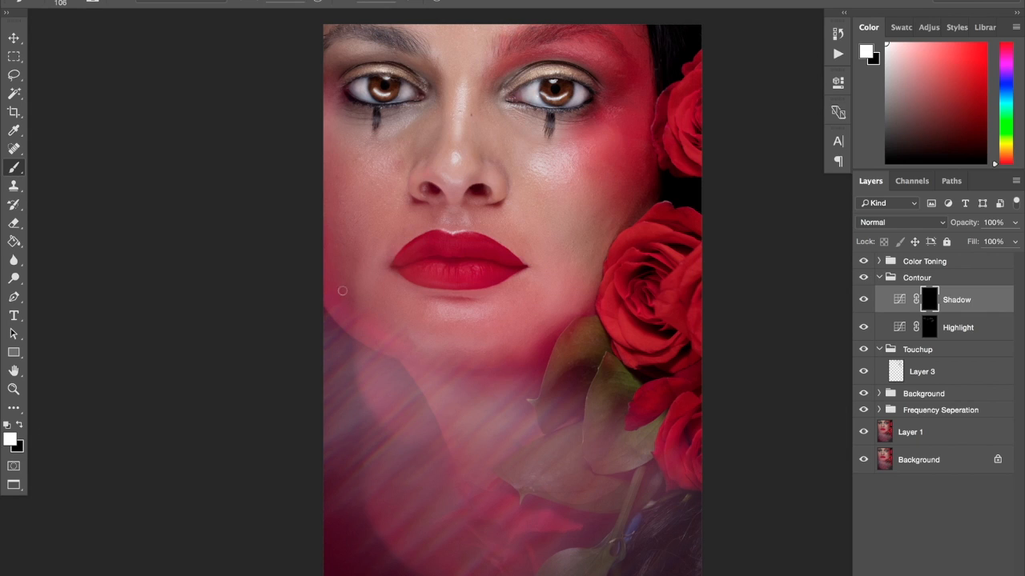
key("super+plus")
key("super+plus")
key("super+plus")
key("super+plus")
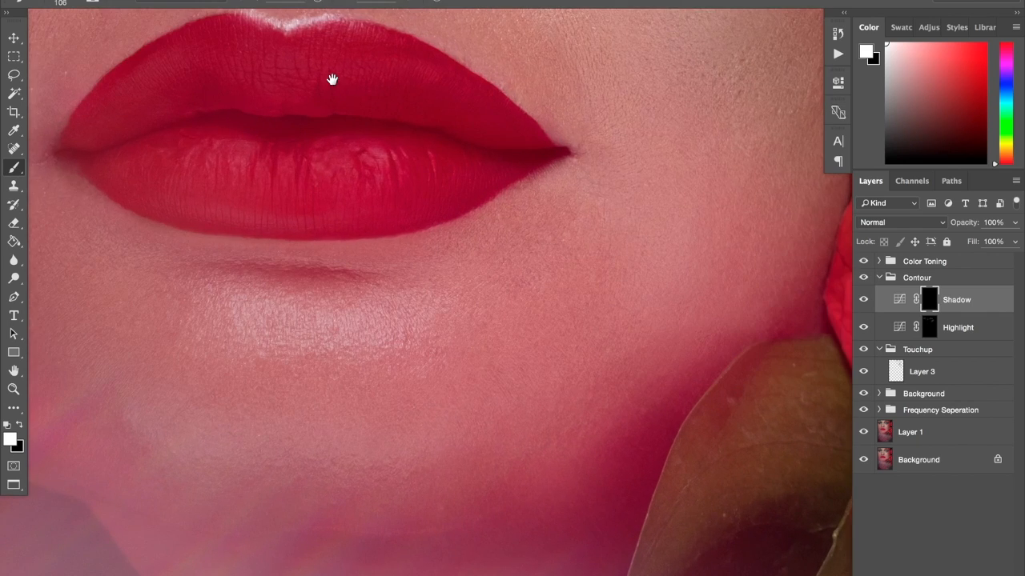
mouse_move(333, 79)
left_mouse_down()
mouse_move(583, 428)
mouse_move(542, 201)
left_mouse_up()
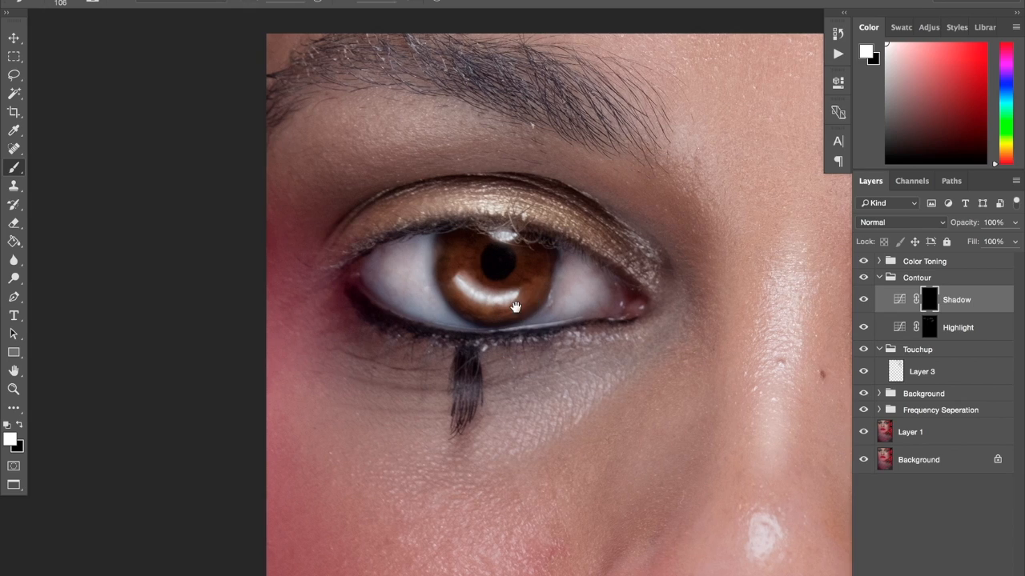
mouse_move(382, 241)
left_mouse_down()
mouse_move(366, 212)
mouse_move(359, 218)
left_mouse_up()
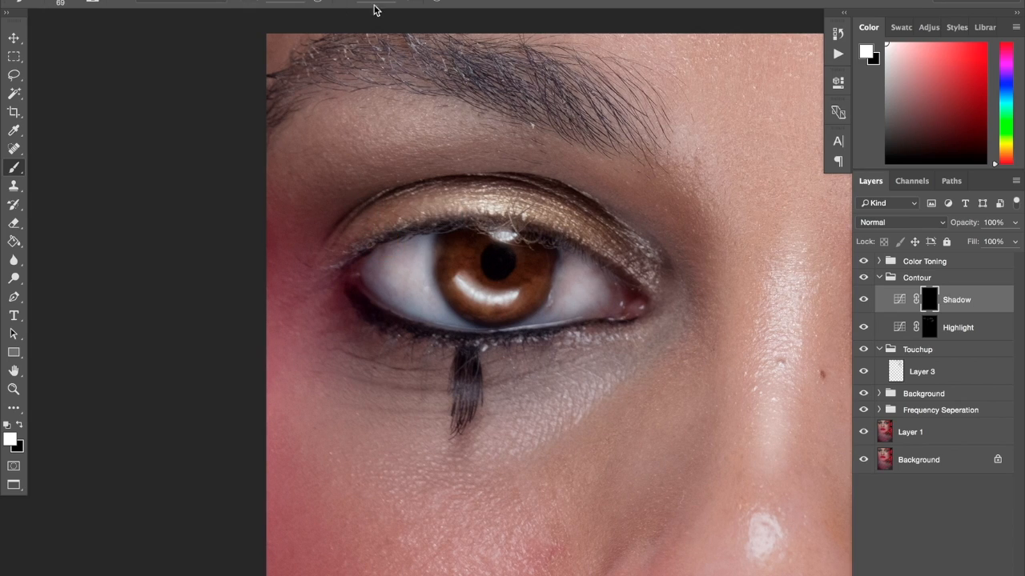
left_click(299, 3)
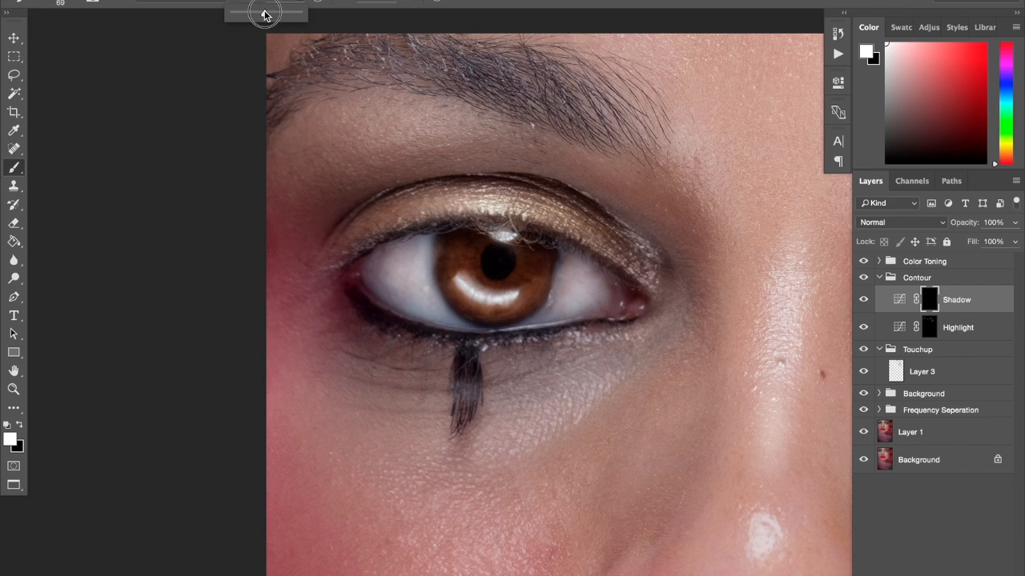
left_click(298, 10)
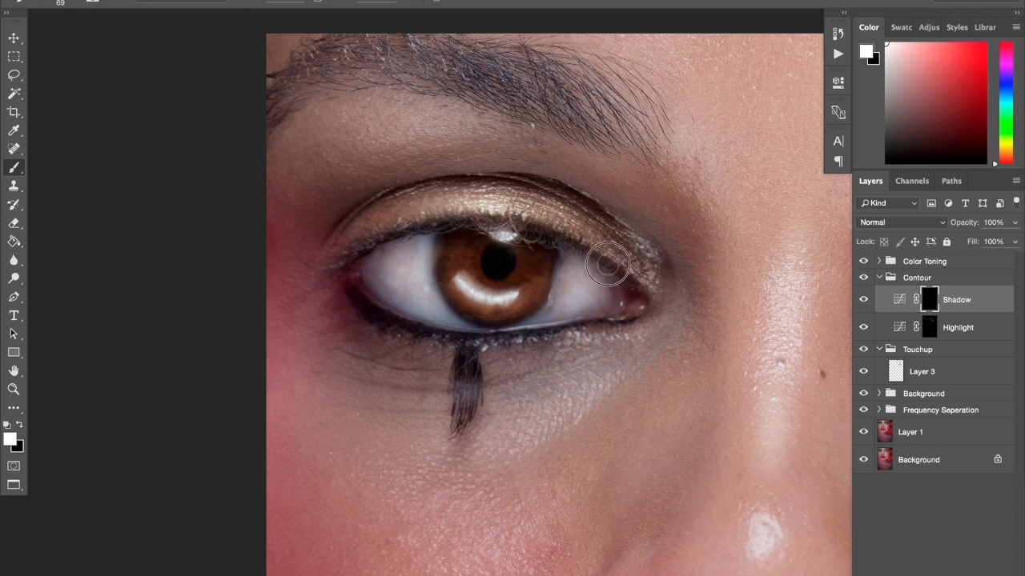
- Size the white brush to 46 px for the lower lash line and 146 px for the broader area under the brow
left_click_drag(443, 338, 426, 339)
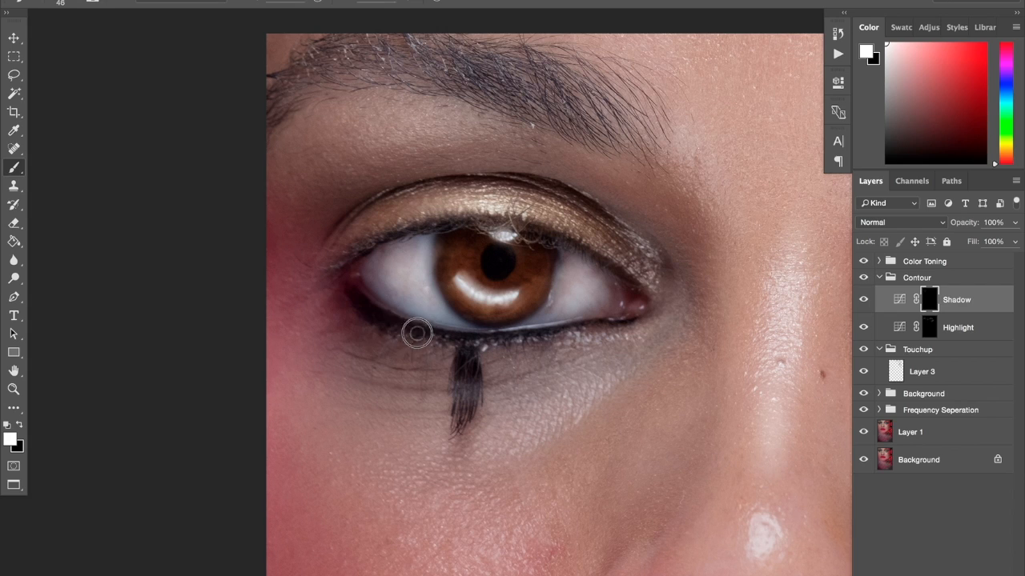
scroll(423, 179, "up", 5)
left_click_drag(526, 213, 560, 226)
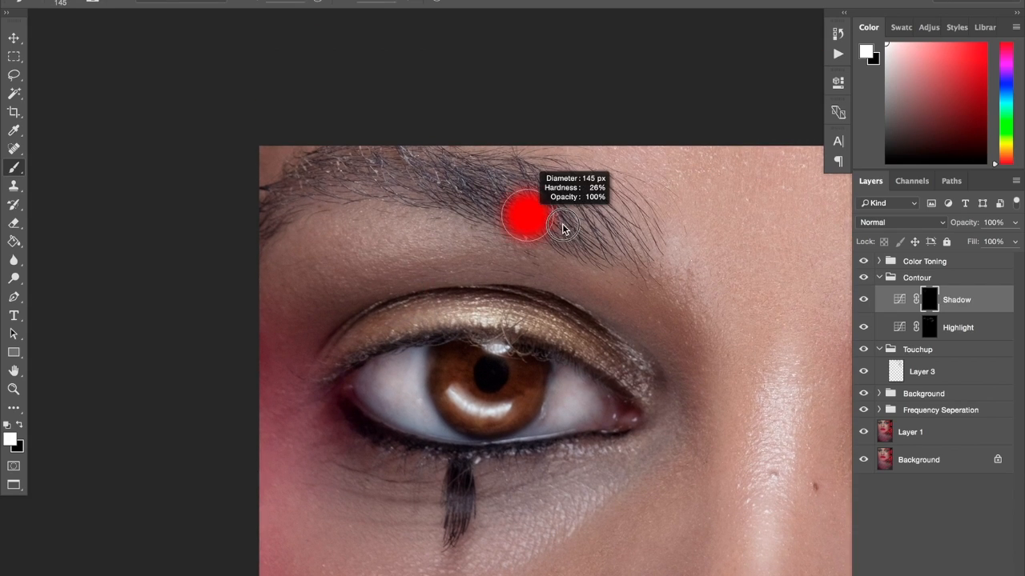
key("x")
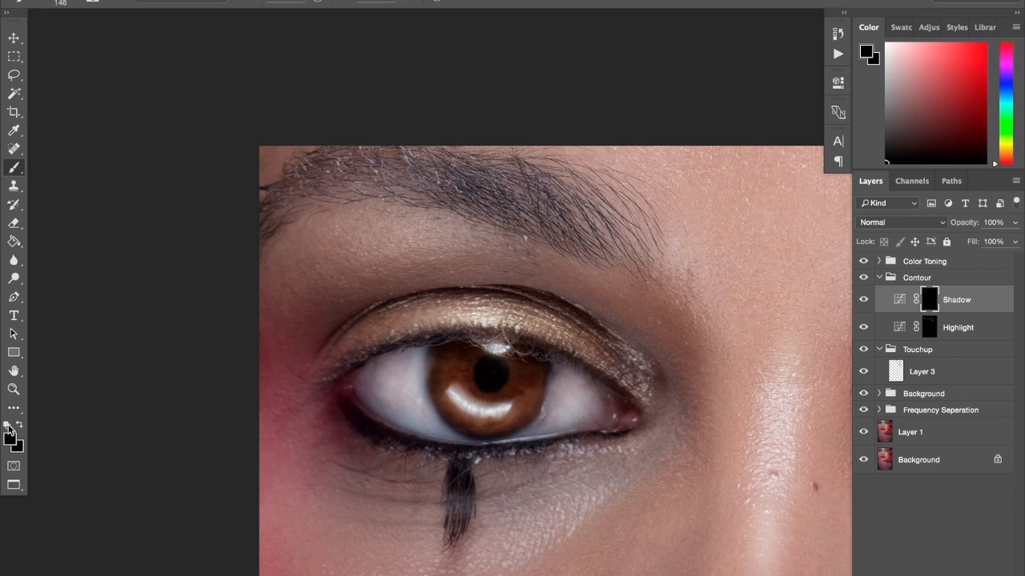
key("x")
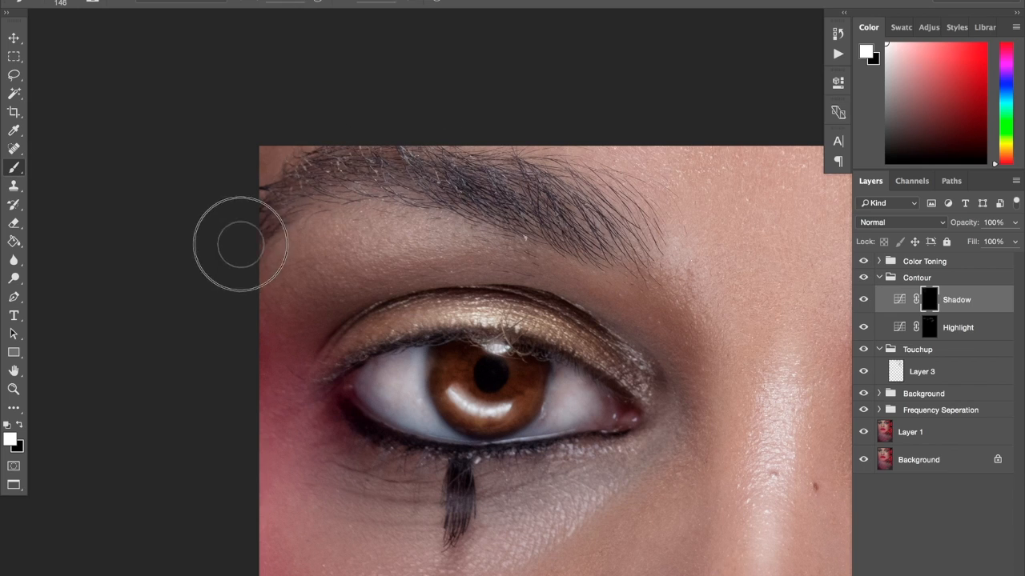
left_click_drag(583, 250, 616, 128)
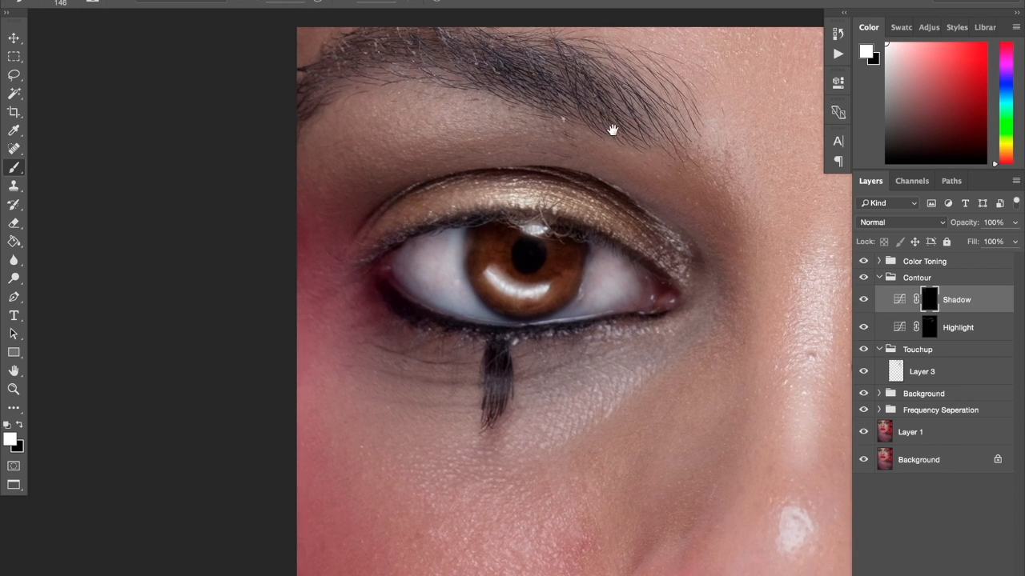
- Shade the lash lines and eyelid creases of both eyes on the Shadow mask with a white 47 px brush at 36% hardness
left_click_drag(494, 221, 445, 239)
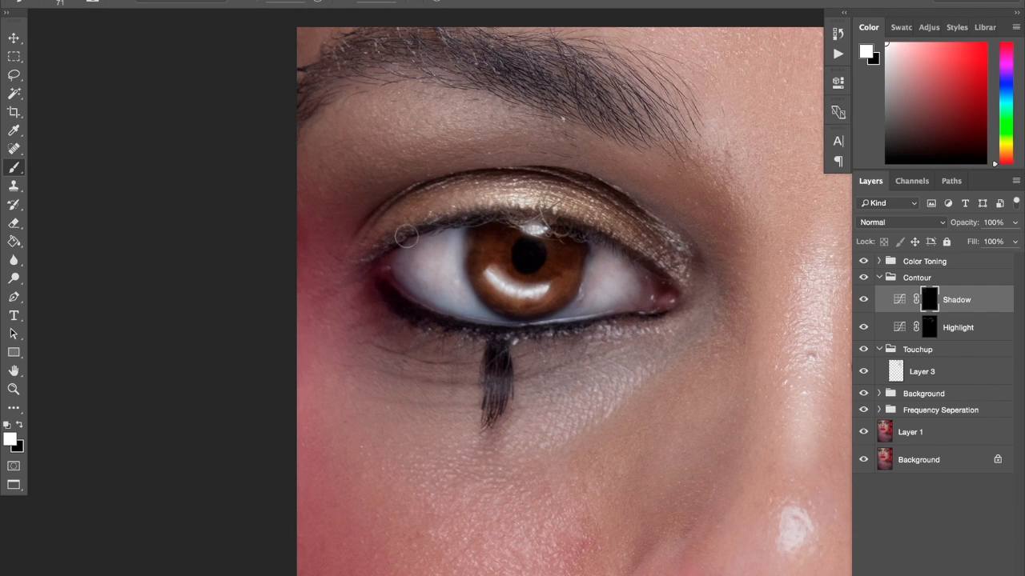
left_click_drag(568, 228, 525, 217)
right_click(525, 218)
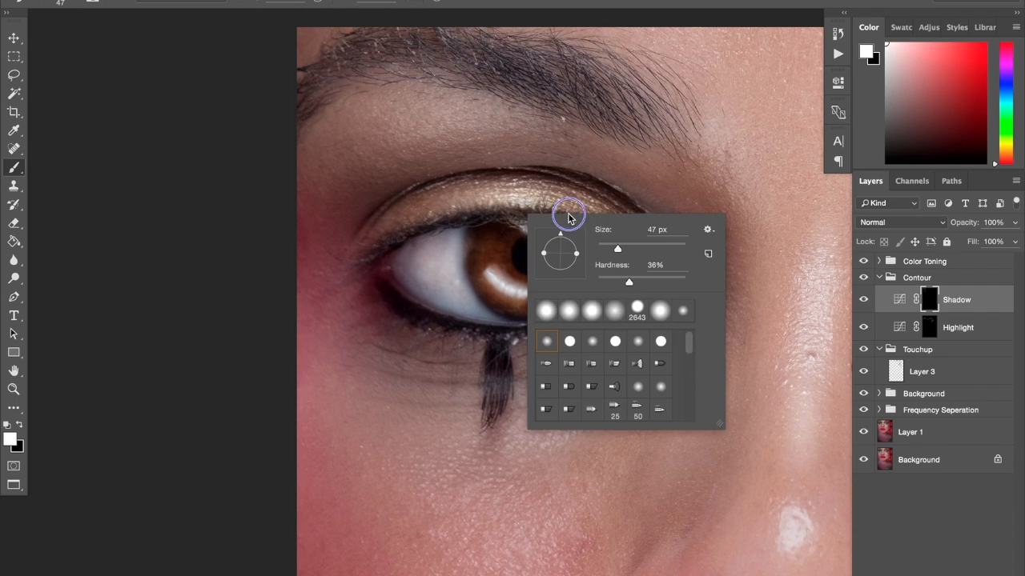
left_click(521, 219)
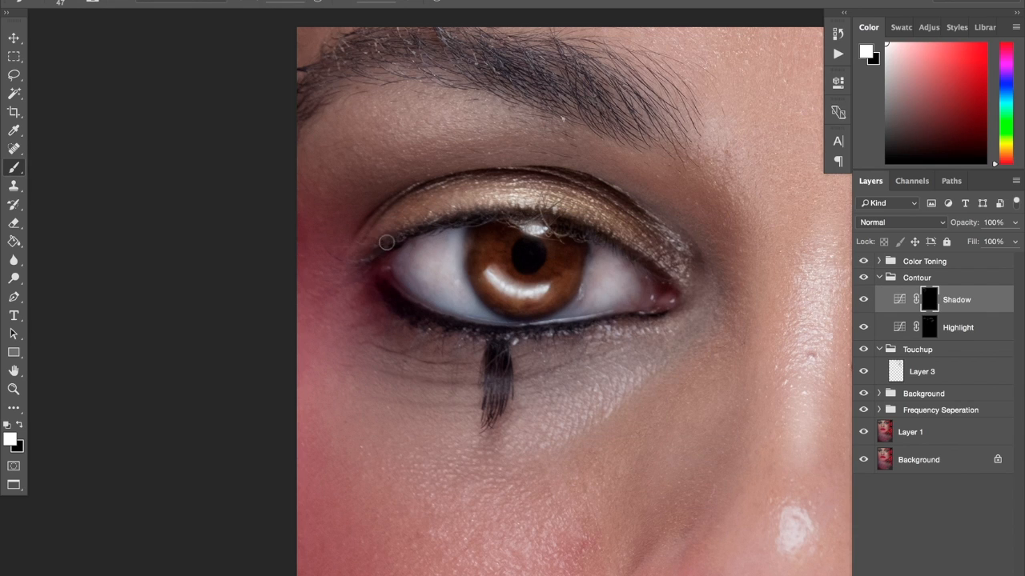
key("h")
mouse_move(746, 304)
left_mouse_down()
mouse_move(334, 274)
mouse_move(601, 257)
mouse_move(687, 276)
left_mouse_up()
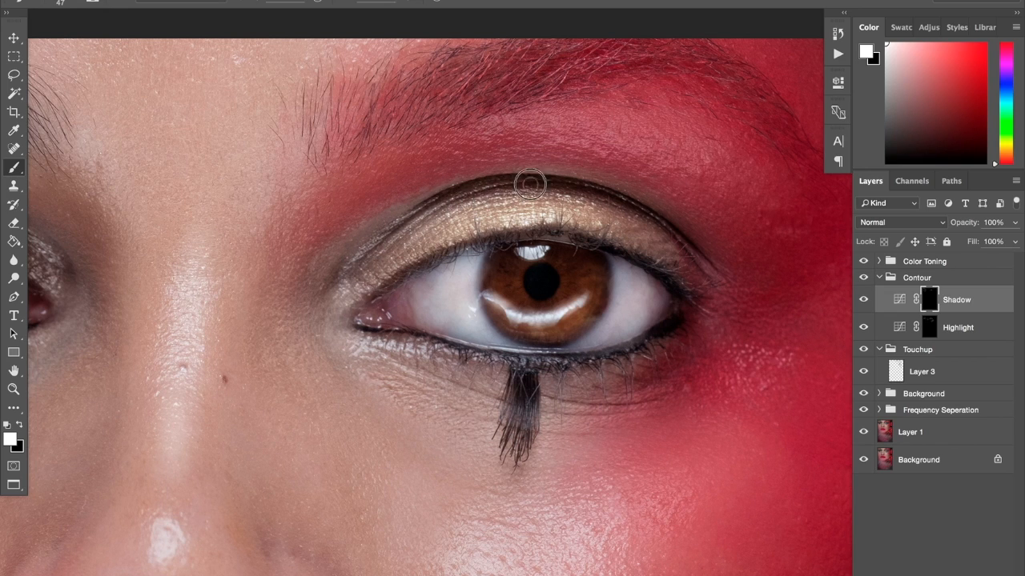
- Compare the whole portrait with and without the Shadow layer
key("ctrl+0")
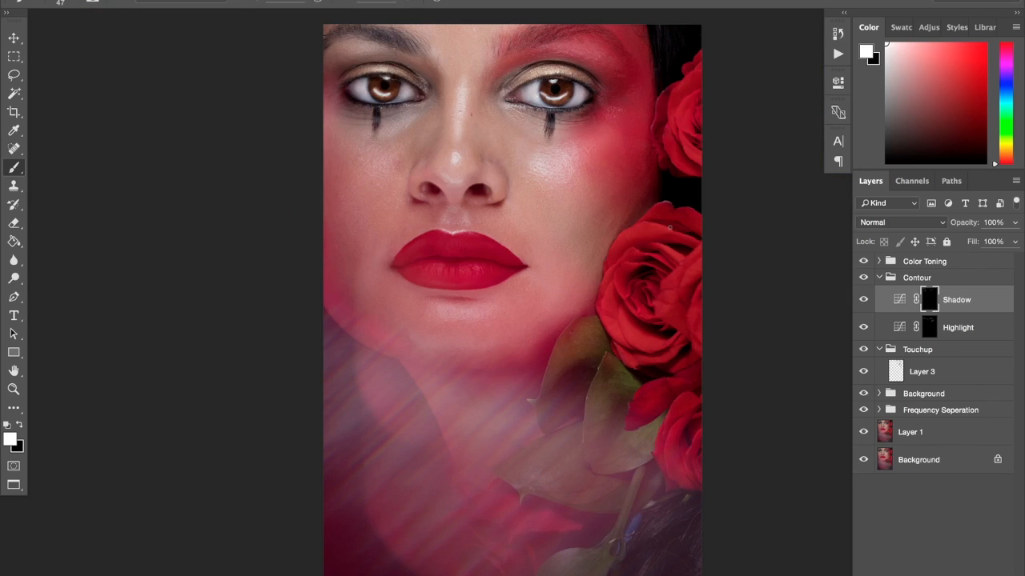
left_click(864, 300)
left_click(864, 300)
left_click(868, 301)
left_click(865, 301)
left_click(864, 300)
left_click(865, 300)
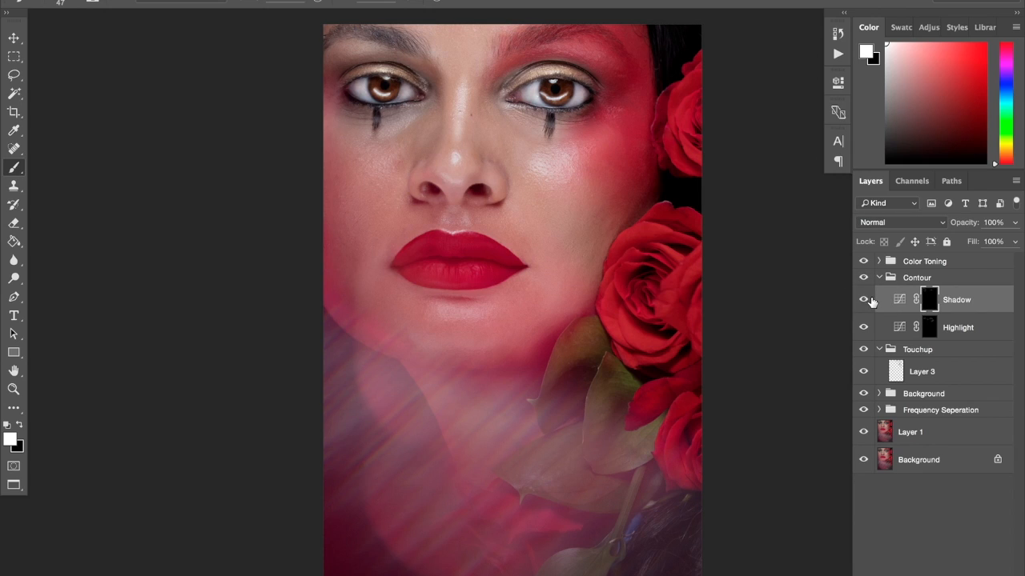
left_click(871, 300)
left_click(868, 299)
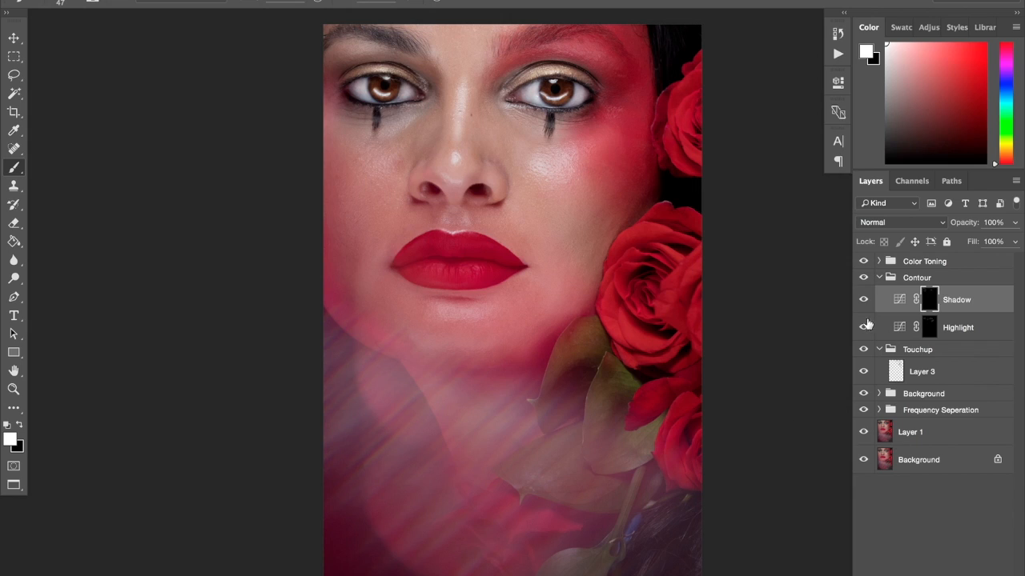
- Collapse the Contour group and compare the portrait with and without Layer 3 and the Contour group
left_click(880, 278)
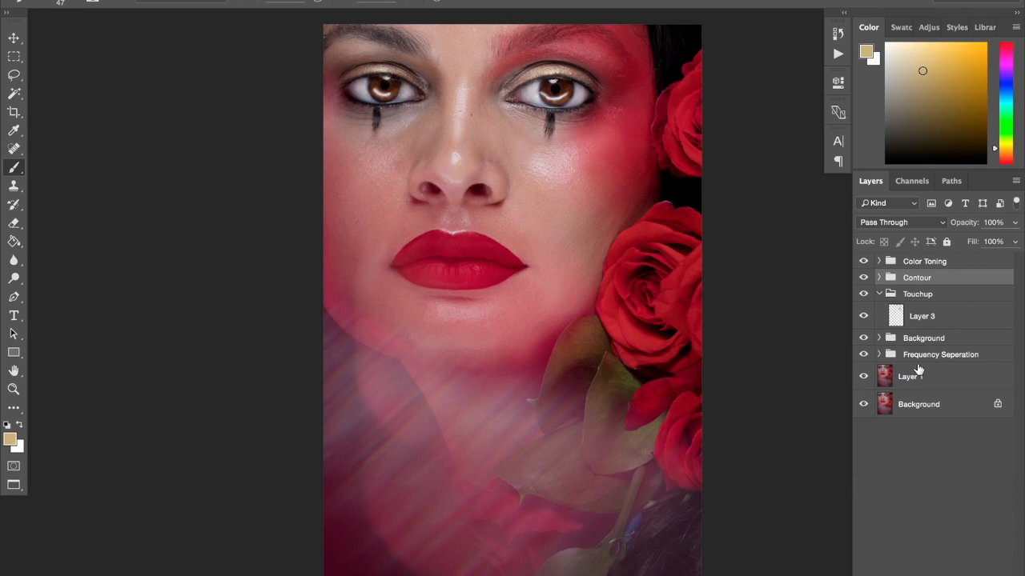
left_click(864, 317)
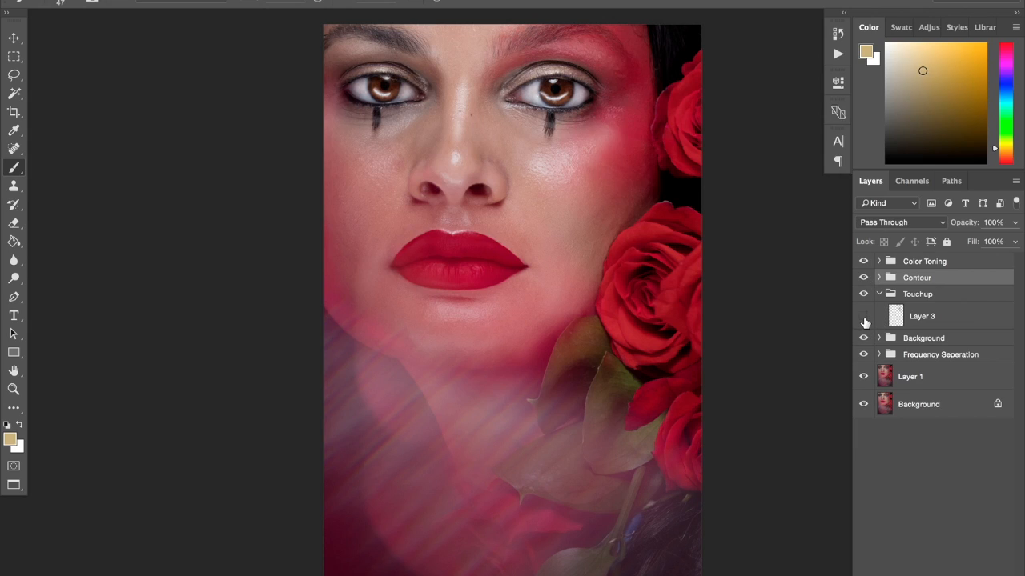
left_click(863, 317)
left_click(864, 317)
left_click(864, 317)
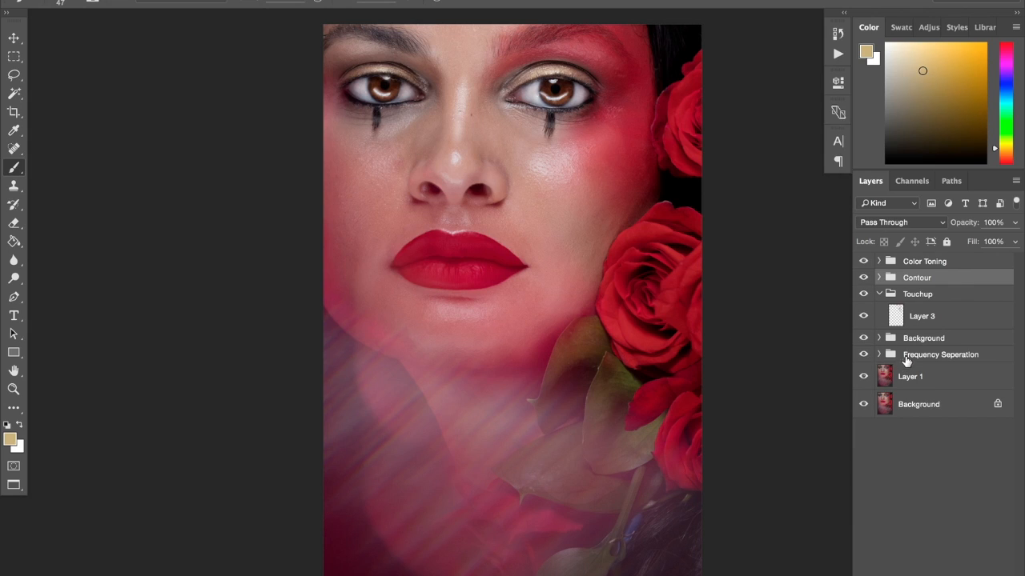
left_click(863, 278)
left_click(864, 278)
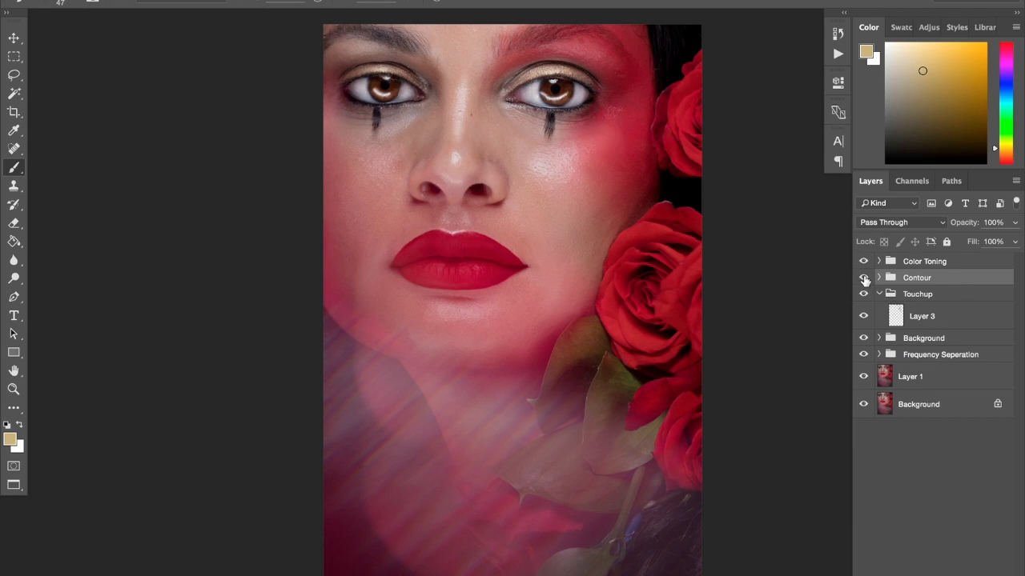